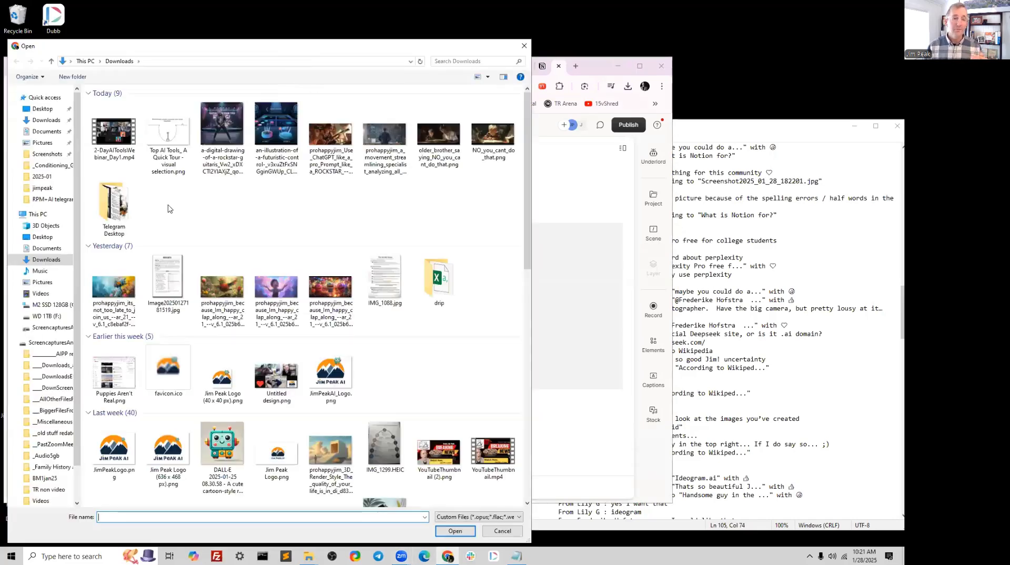
Step: Import 2-DayAIToolsWebinar_Day1.mp4 from the Downloads folder into the project and check its upload and transcription progress
{"action": "left_click", "coordinate": [117, 137]}
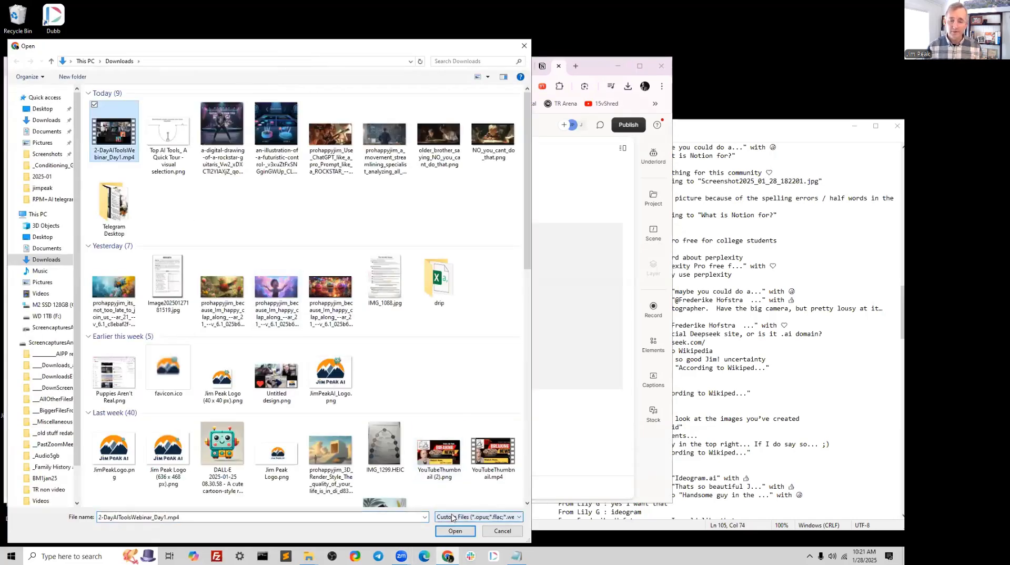
{"action": "left_click", "coordinate": [455, 531]}
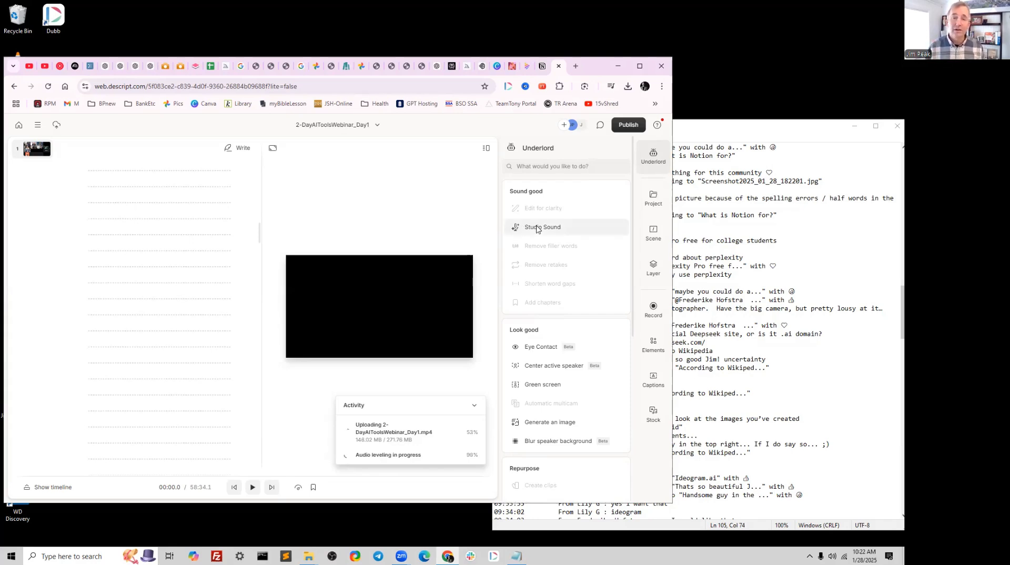
{"action": "mouse_move", "coordinate": [528, 229]}
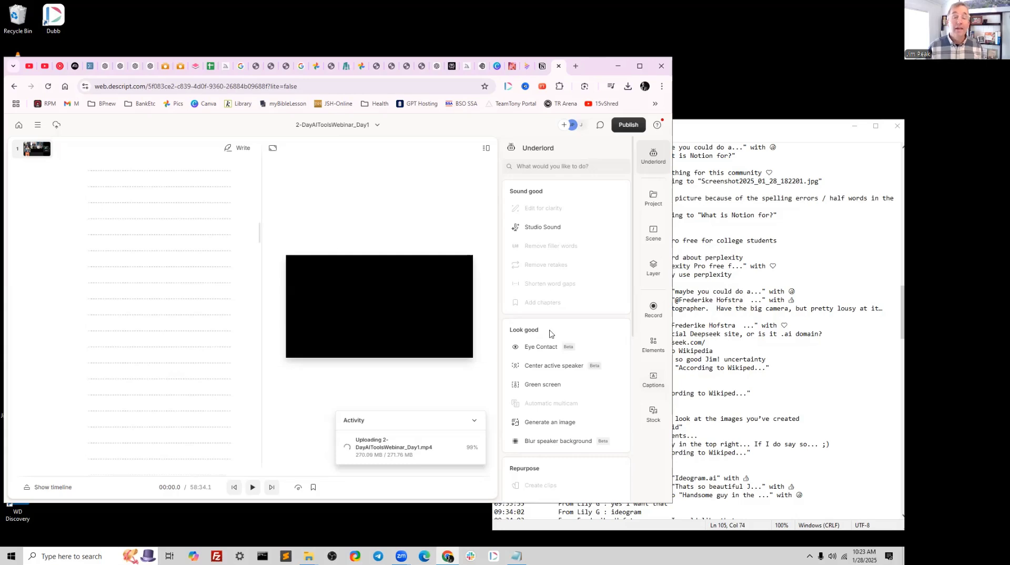
{"action": "scroll", "coordinate": [549, 333], "scroll_direction": "down", "scroll_amount": 5}
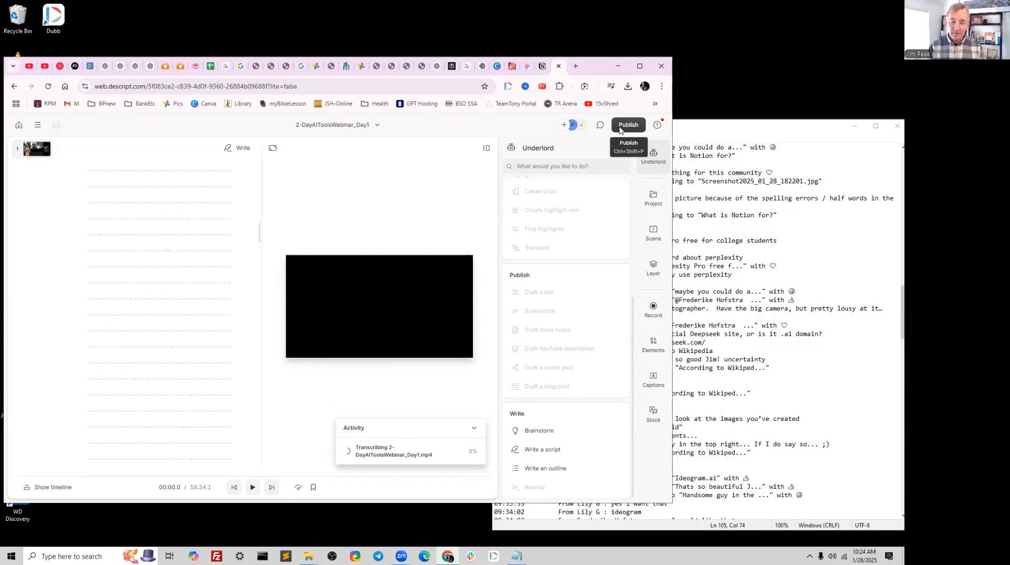
{"action": "left_click", "coordinate": [386, 429]}
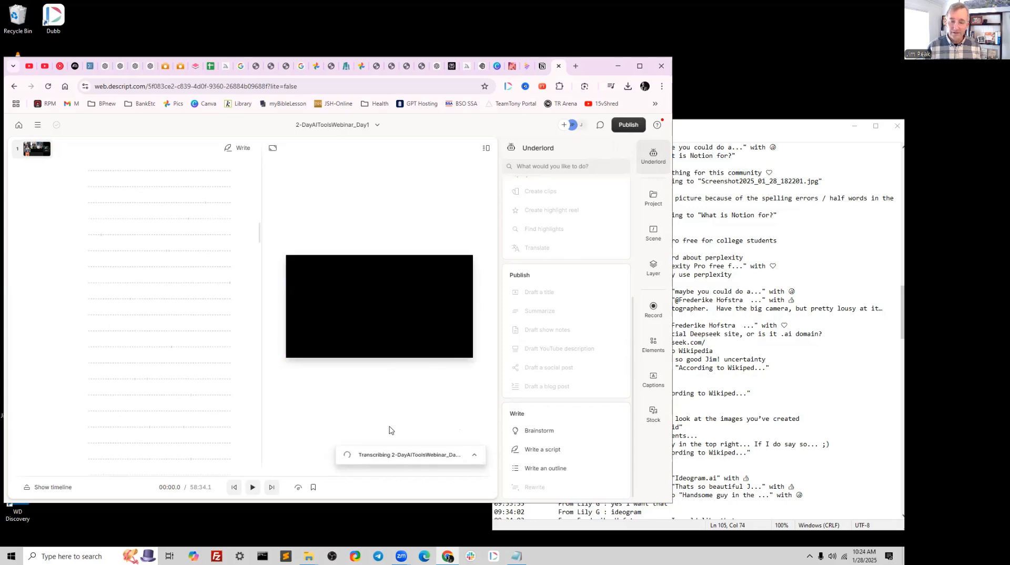
{"action": "mouse_move", "coordinate": [478, 456]}
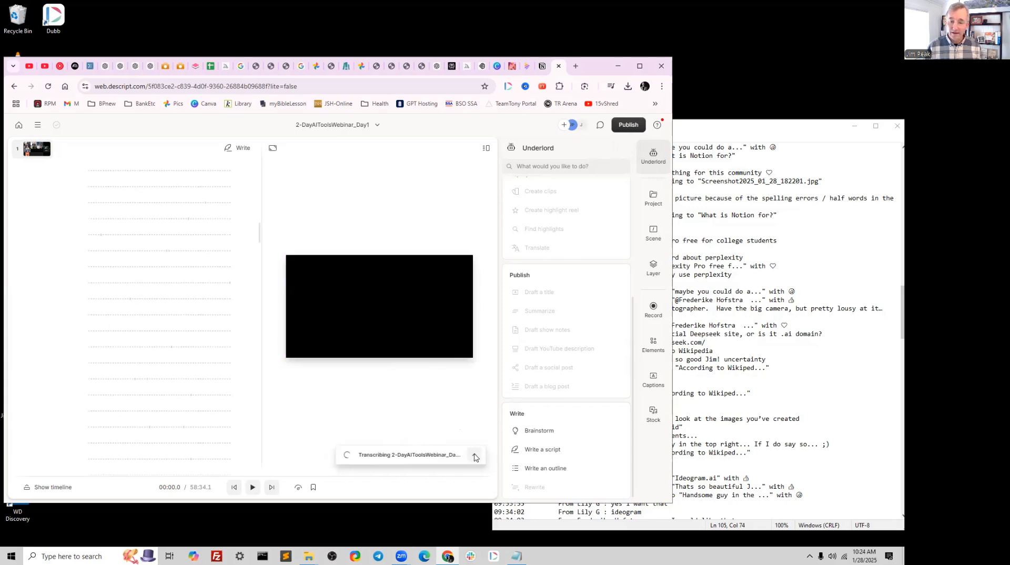
{"action": "left_click", "coordinate": [432, 456]}
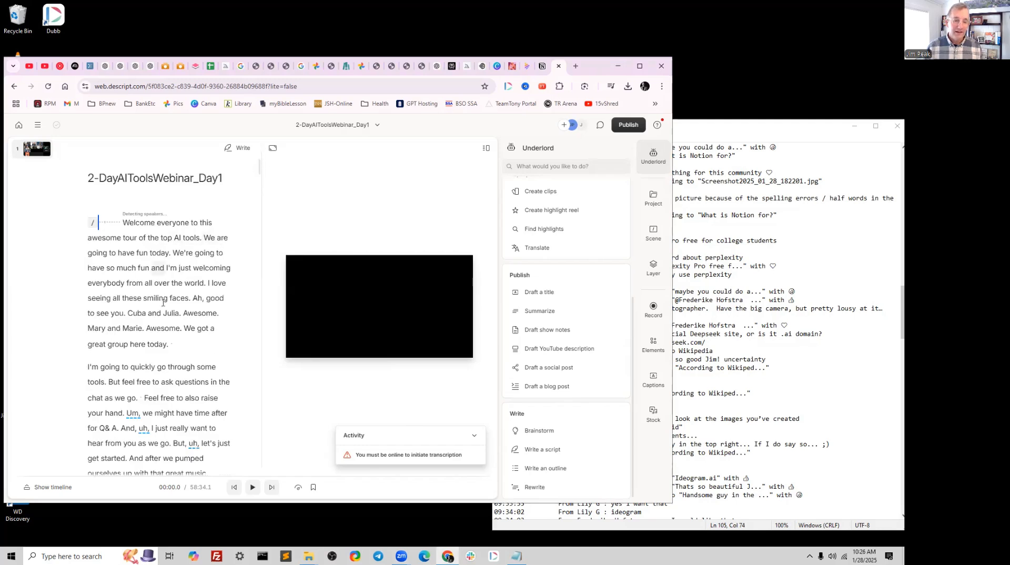
Step: Delete the filler word "Um" before "we might have time after" in the transcript and play back the edited passage
{"action": "double_click", "coordinate": [132, 413]}
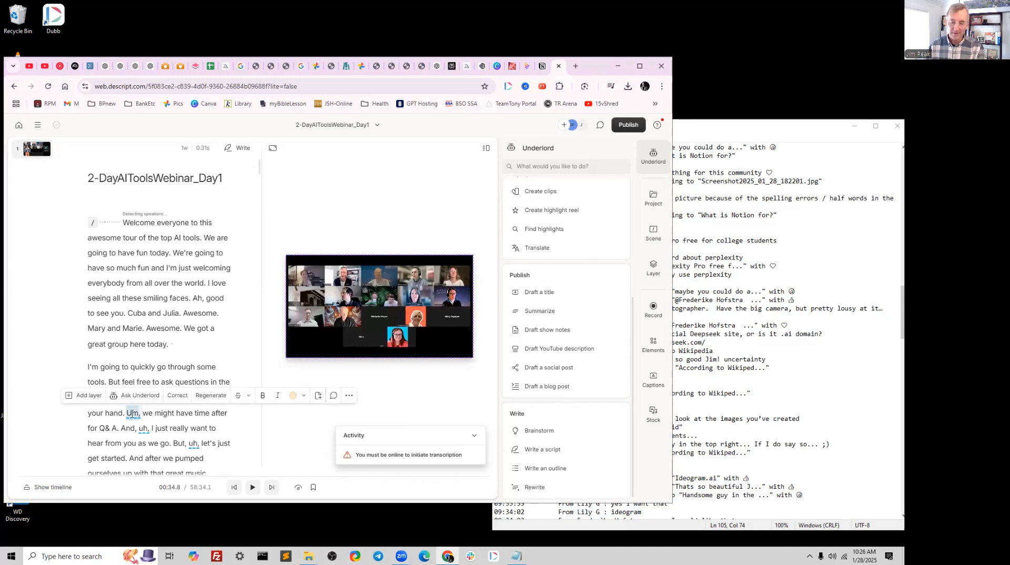
{"action": "key", "text": "BackSpace"}
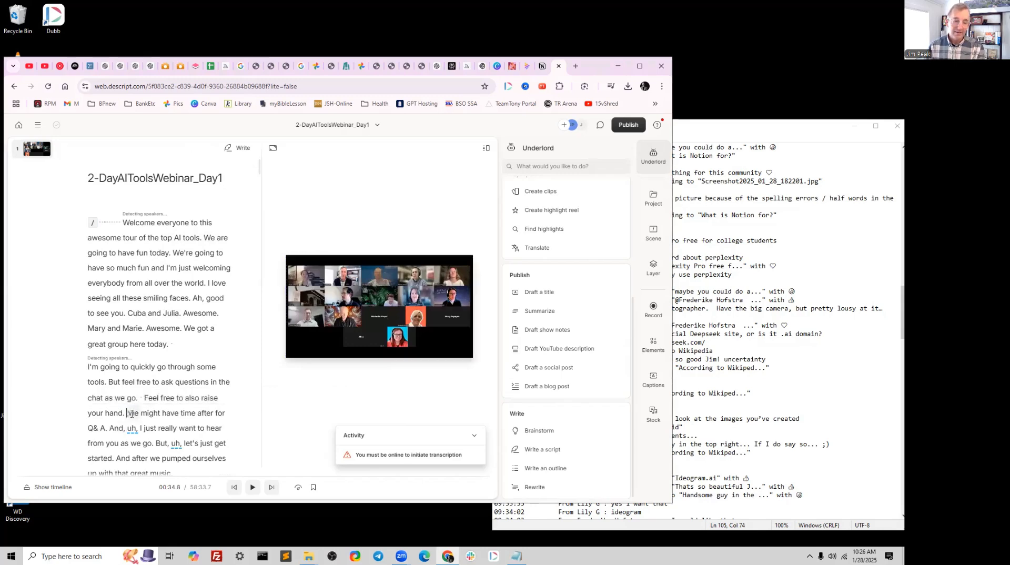
{"action": "double_click", "coordinate": [132, 428]}
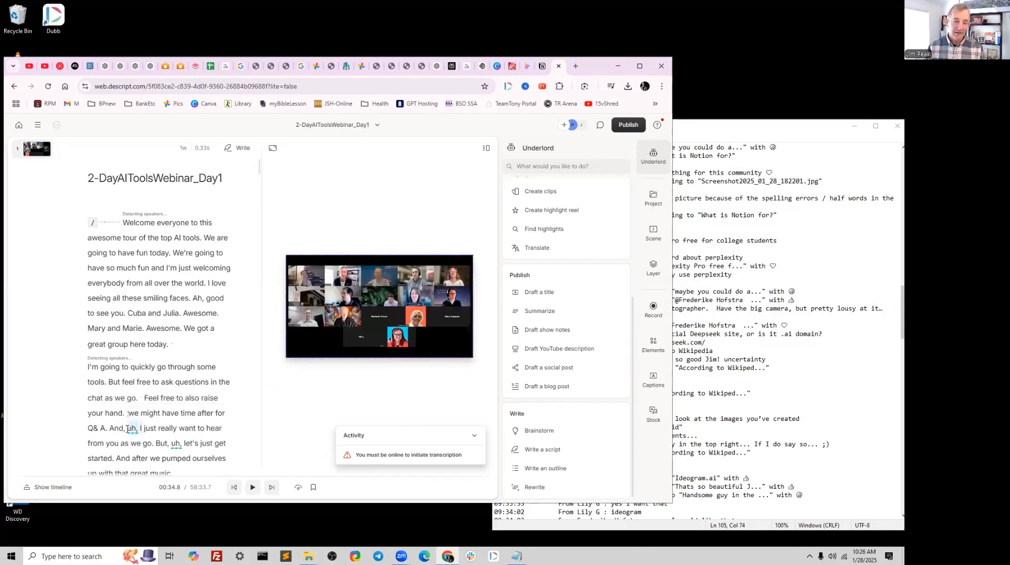
{"action": "left_click", "coordinate": [106, 413]}
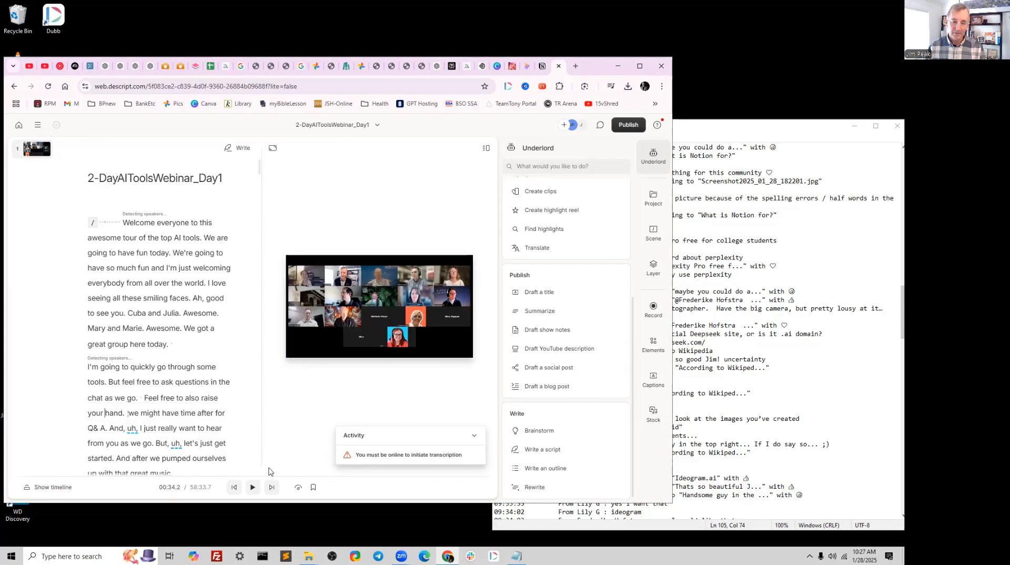
{"action": "left_click", "coordinate": [252, 487]}
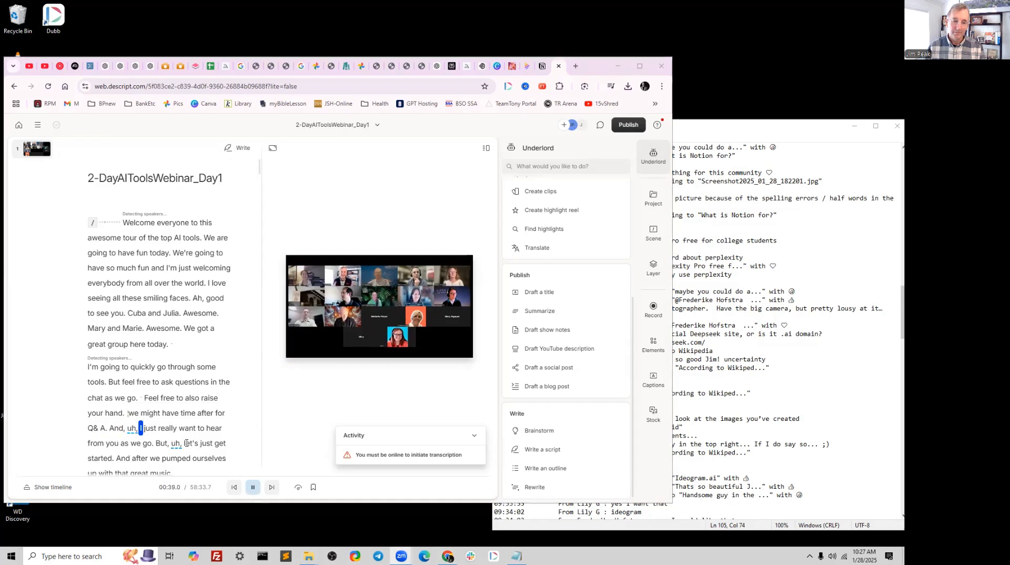
{"action": "left_click", "coordinate": [106, 444]}
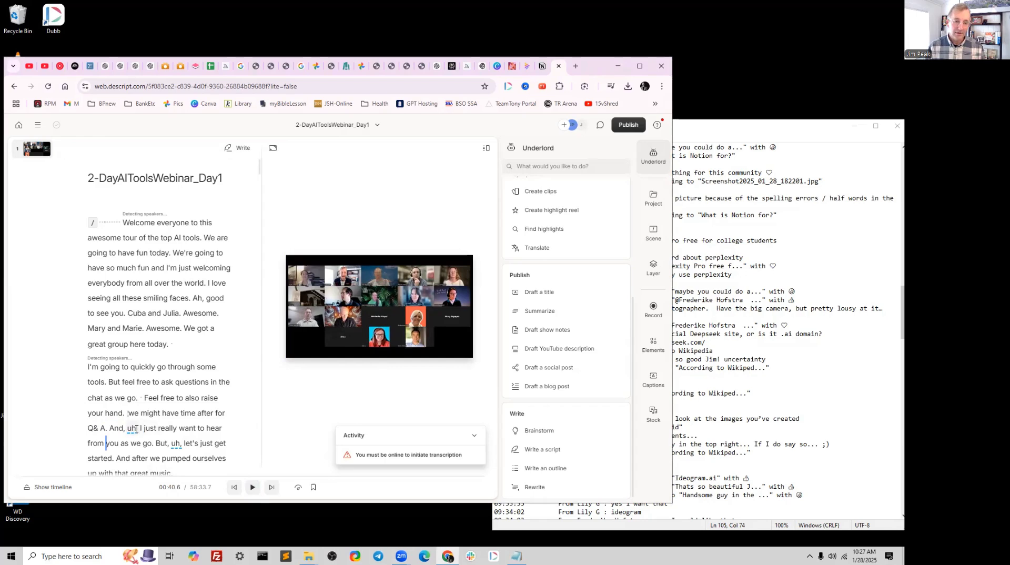
Step: Delete the filler word "uh" after "And" and after "But" in the second paragraph and play back the passage
{"action": "left_click", "coordinate": [133, 428]}
{"action": "double_click", "coordinate": [133, 428]}
{"action": "key", "text": "BackSpace"}
{"action": "double_click", "coordinate": [157, 443]}
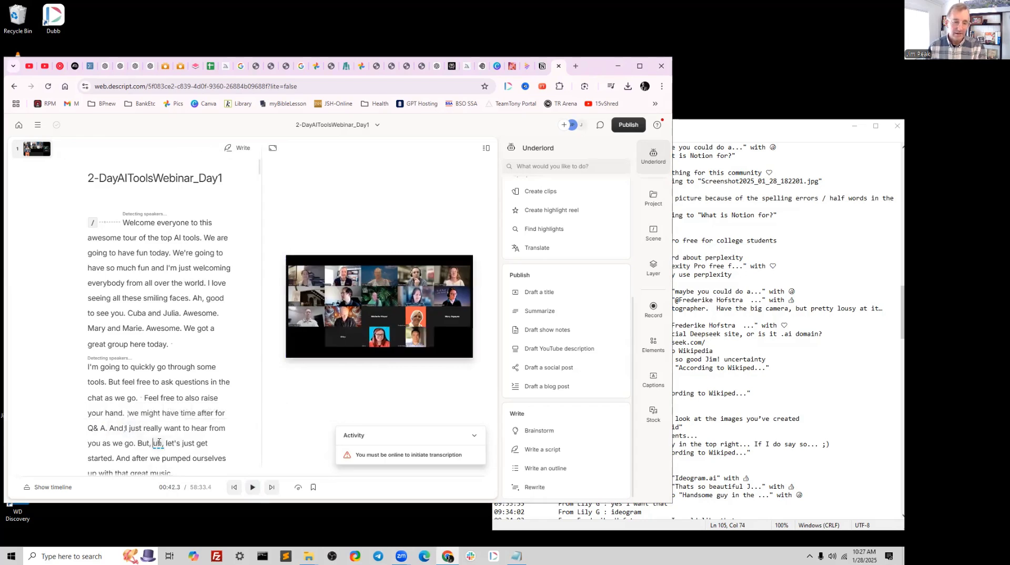
{"action": "key", "text": "BackSpace"}
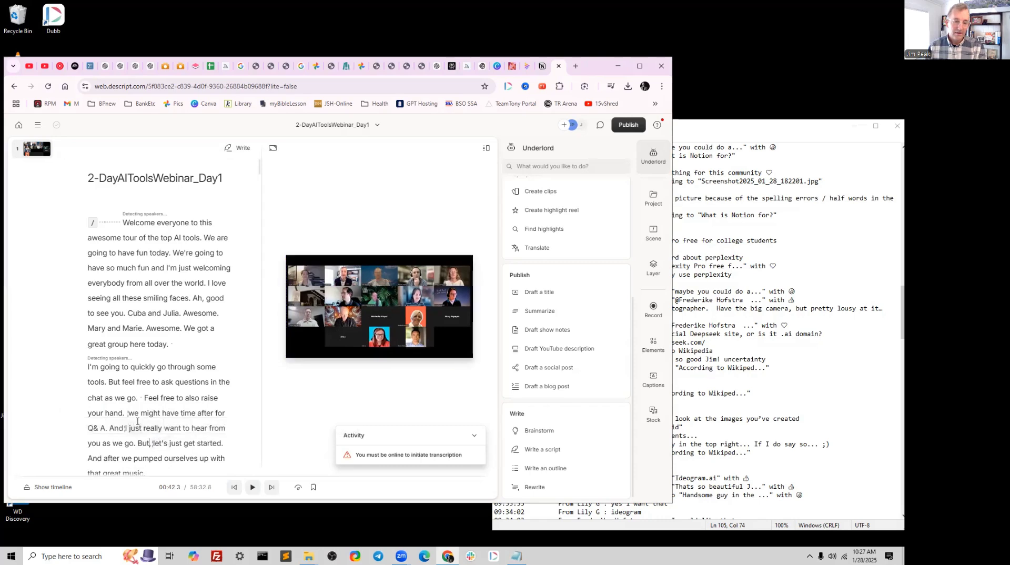
{"action": "left_click", "coordinate": [144, 398]}
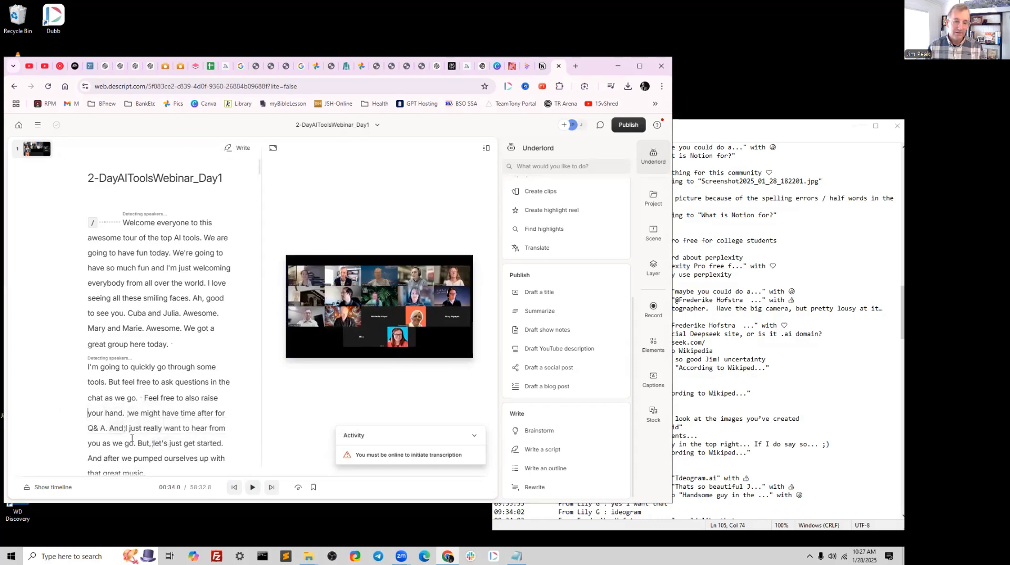
{"action": "left_click", "coordinate": [252, 487]}
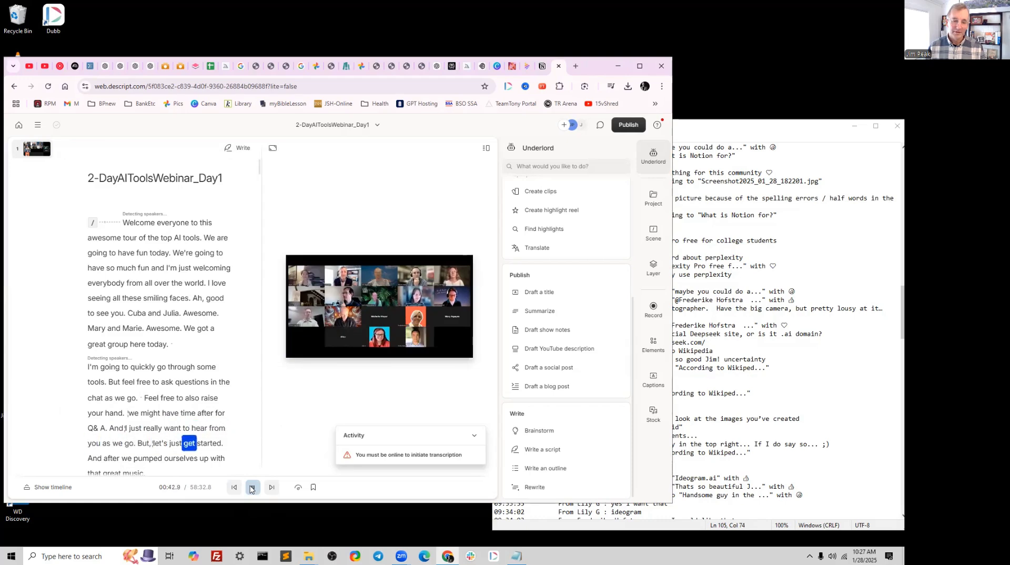
{"action": "left_click", "coordinate": [252, 488]}
Step: Delete the word "But" before "let's just get started" in the transcript
{"action": "double_click", "coordinate": [141, 443]}
{"action": "key", "text": "BackSpace"}
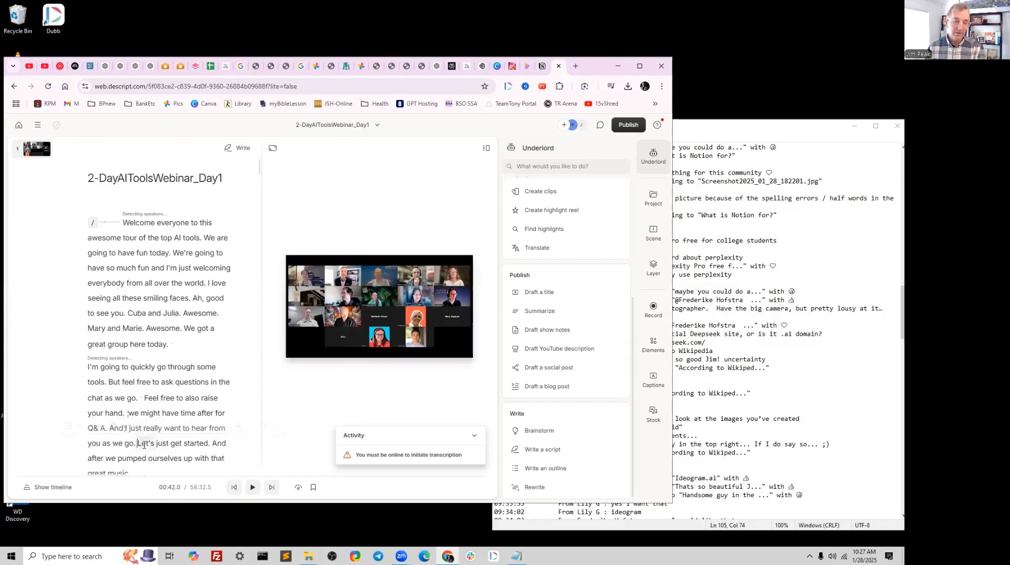
Step: Try deleting "And" before "I just really want to hear from you", play back the passage, and undo the deletion
{"action": "double_click", "coordinate": [113, 427]}
{"action": "key", "text": "BackSpace"}
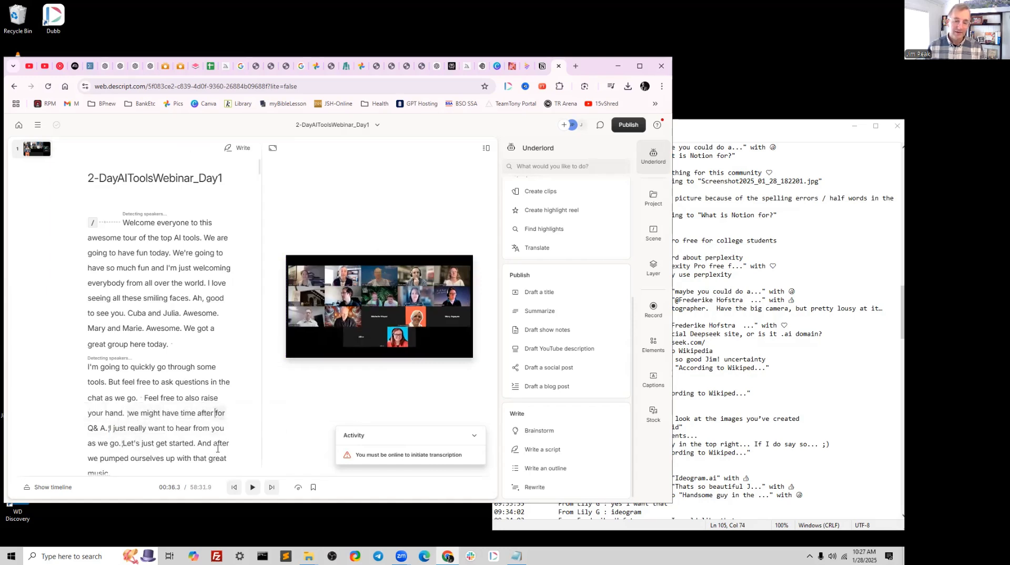
{"action": "left_click", "coordinate": [252, 488]}
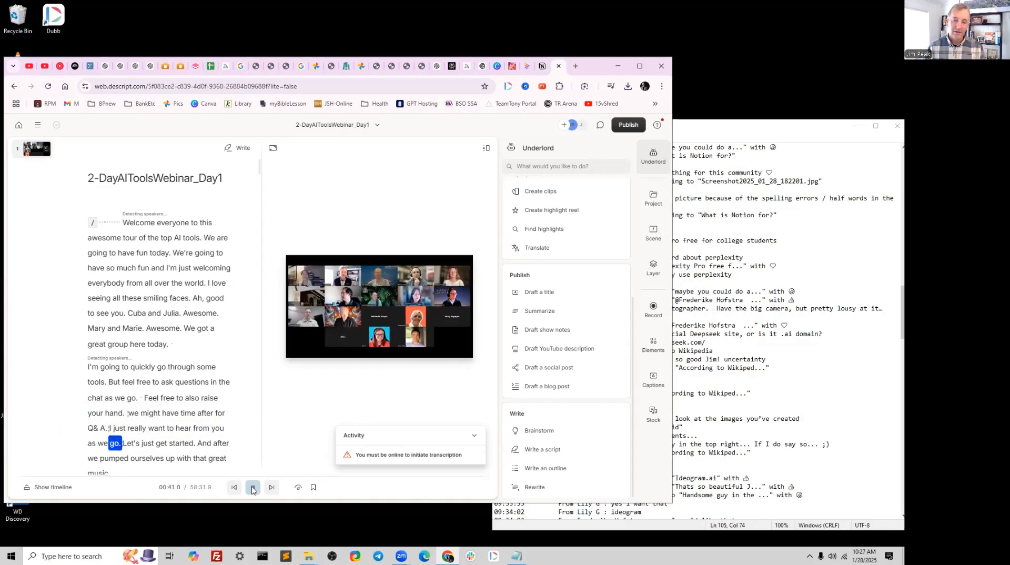
{"action": "left_click", "coordinate": [253, 489]}
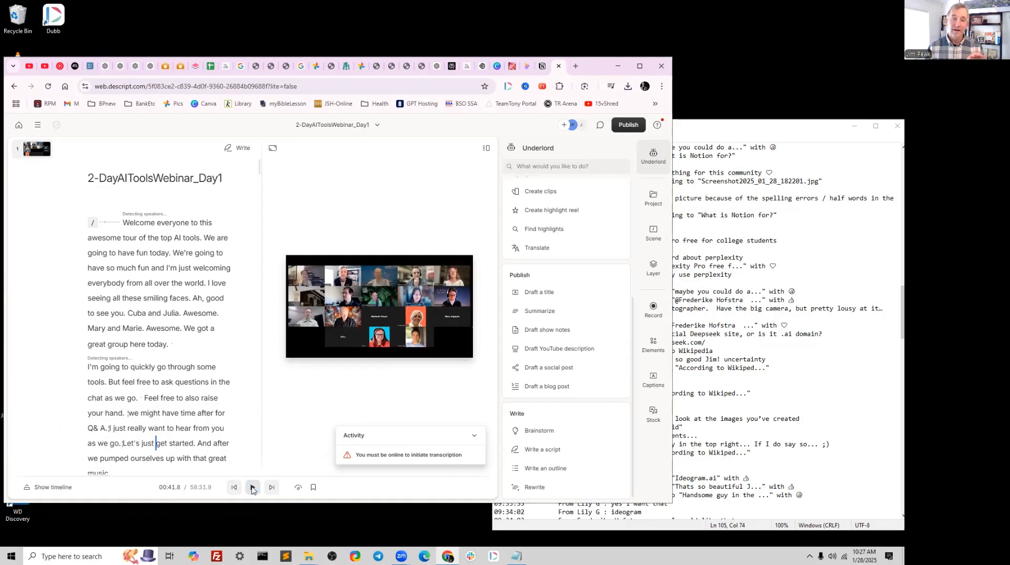
{"action": "mouse_move", "coordinate": [129, 439]}
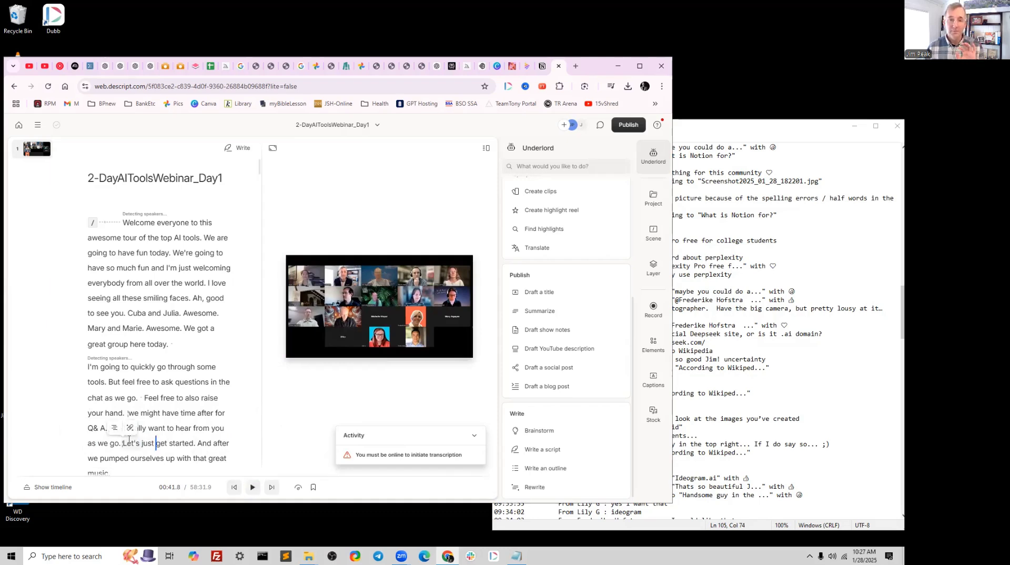
{"action": "key", "text": "ctrl+z"}
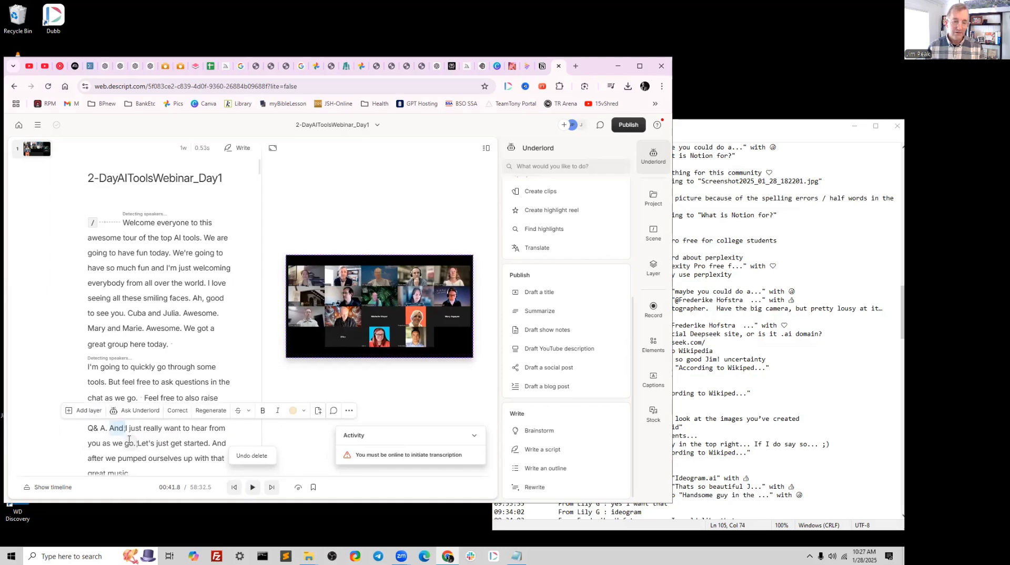
Step: Play back the second paragraph from "Q & A" through "Let's just get started" to check the cuts
{"action": "left_click", "coordinate": [104, 434]}
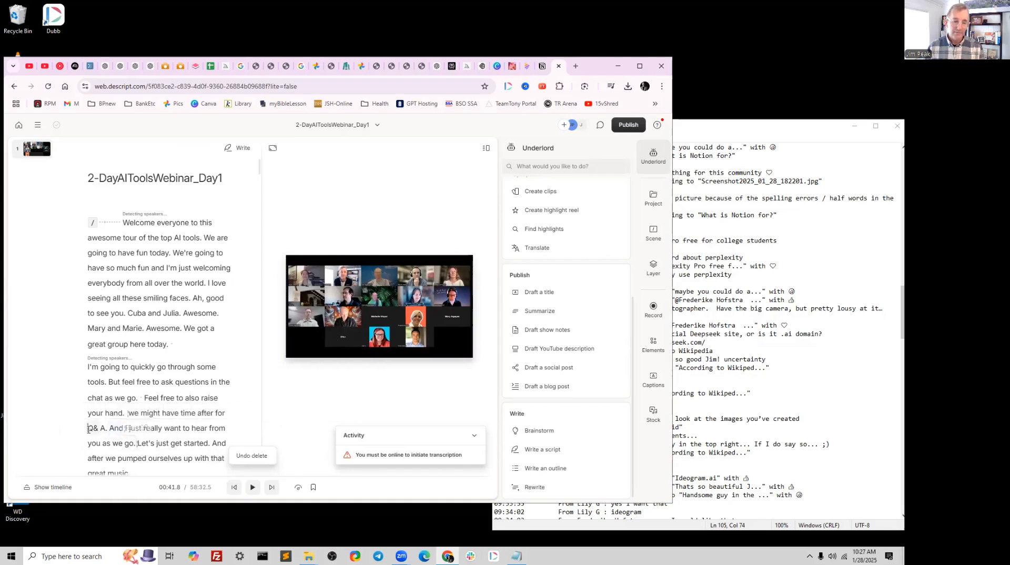
{"action": "left_click", "coordinate": [252, 486]}
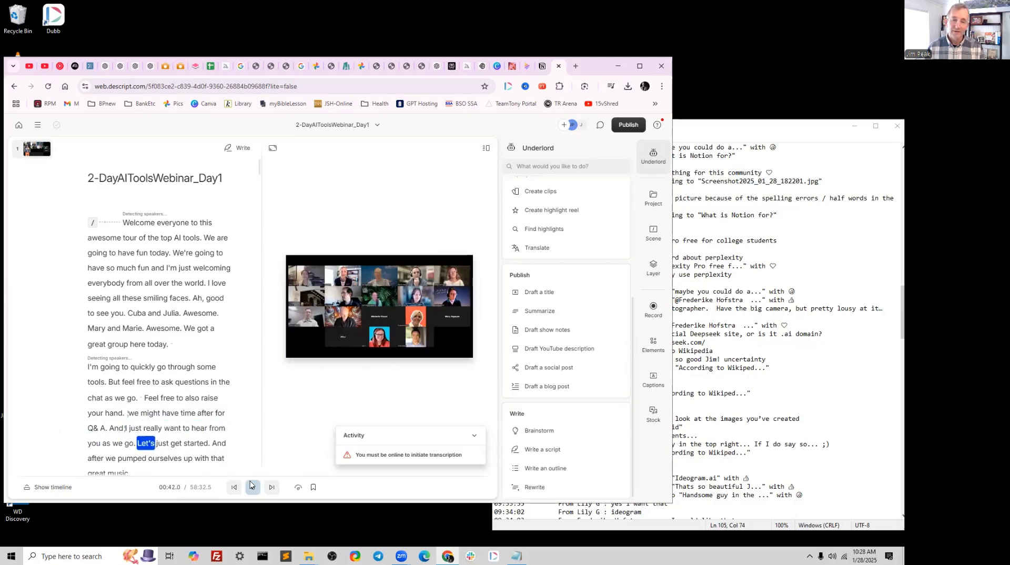
{"action": "left_click", "coordinate": [253, 487]}
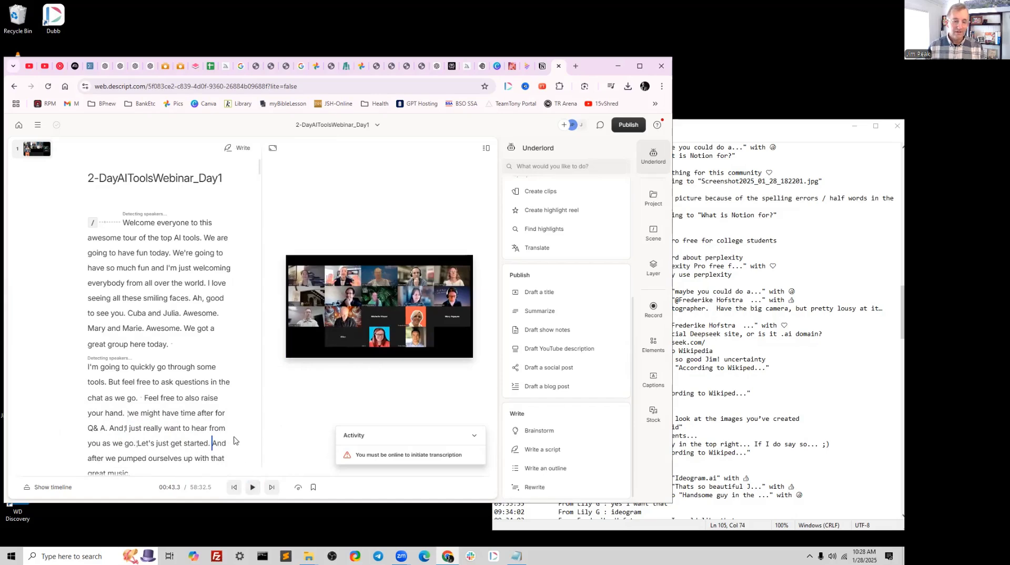
Step: Run Underlord's Edit for clarity on the transcript, keeping the preset edit intensity
{"action": "scroll", "coordinate": [231, 440], "scroll_direction": "down", "scroll_amount": 3}
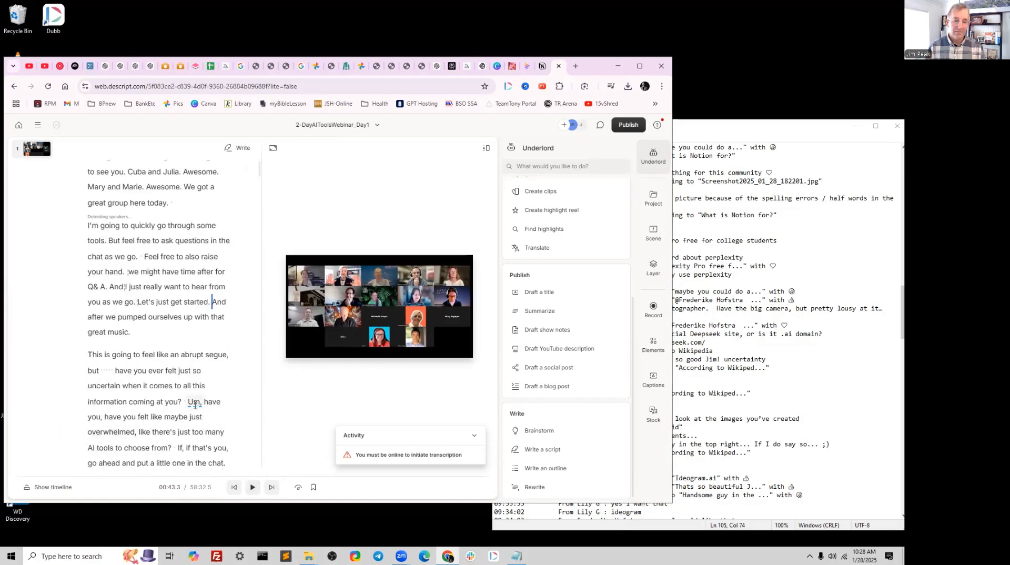
{"action": "scroll", "coordinate": [578, 200], "scroll_direction": "up", "scroll_amount": 5}
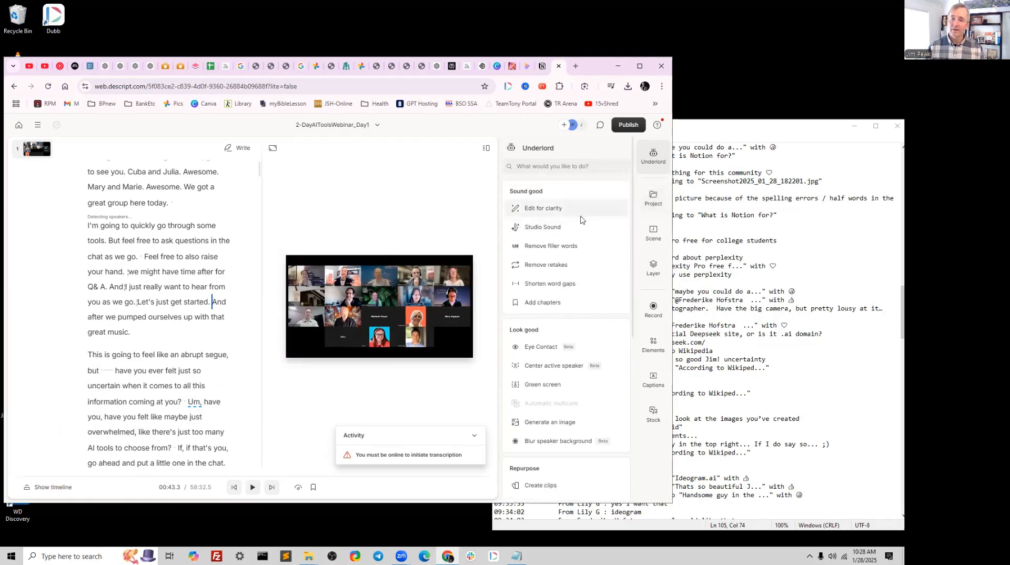
{"action": "mouse_move", "coordinate": [557, 215]}
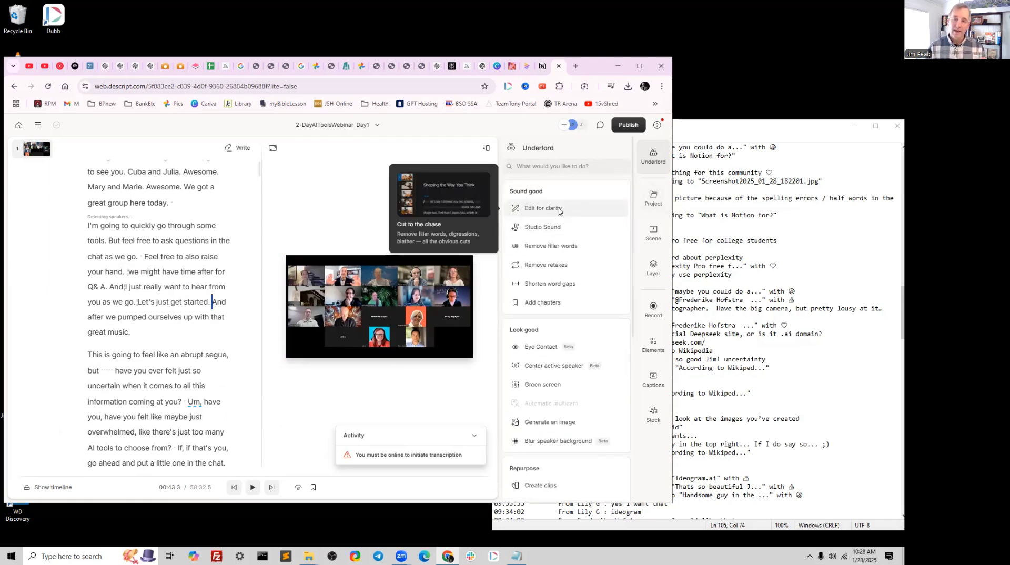
{"action": "left_click", "coordinate": [558, 211]}
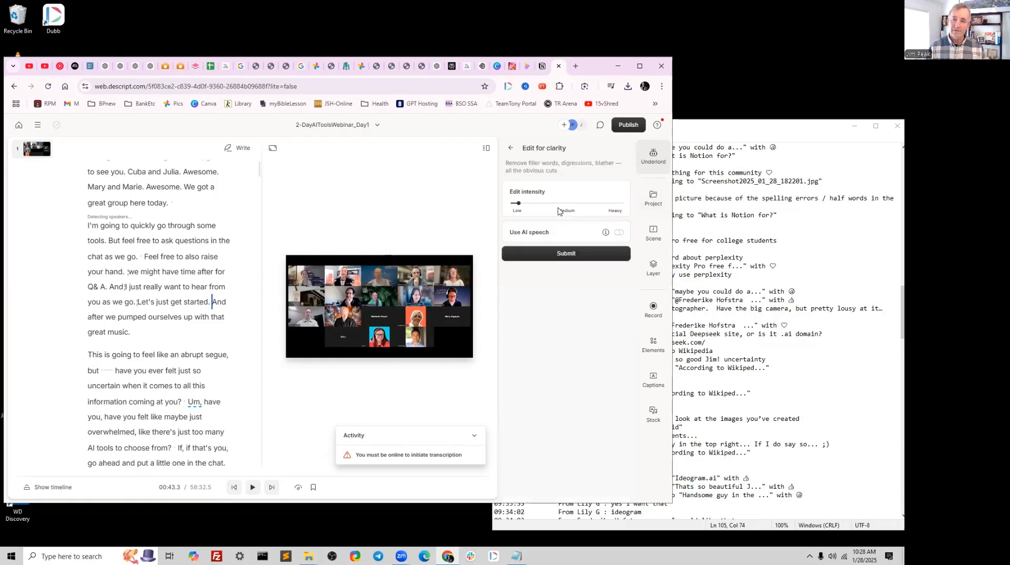
{"action": "left_click", "coordinate": [553, 258]}
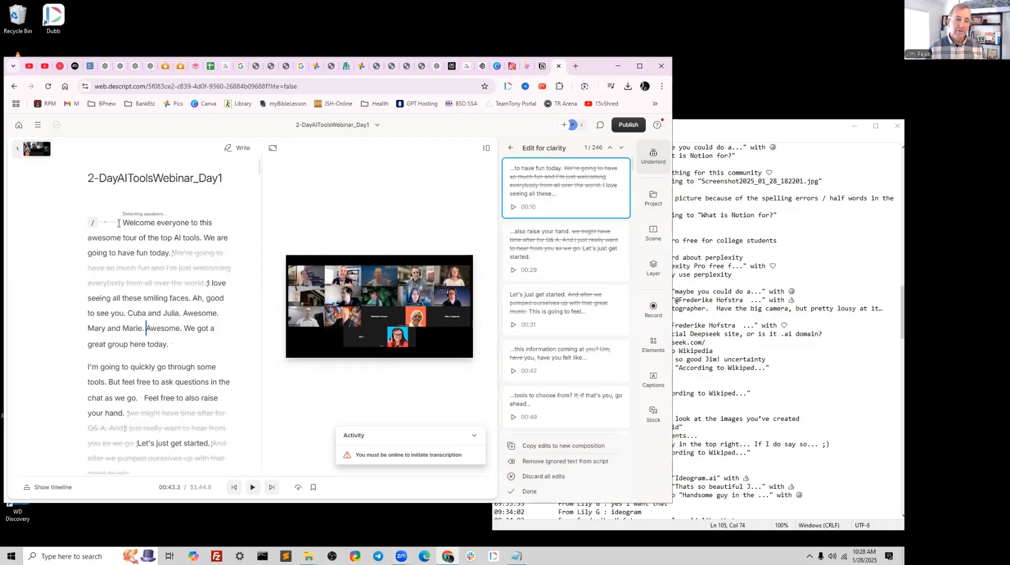
Step: Delete the silent gap before "Welcome everyone" at the start of the transcript and play the video from the beginning
{"action": "left_click", "coordinate": [113, 222]}
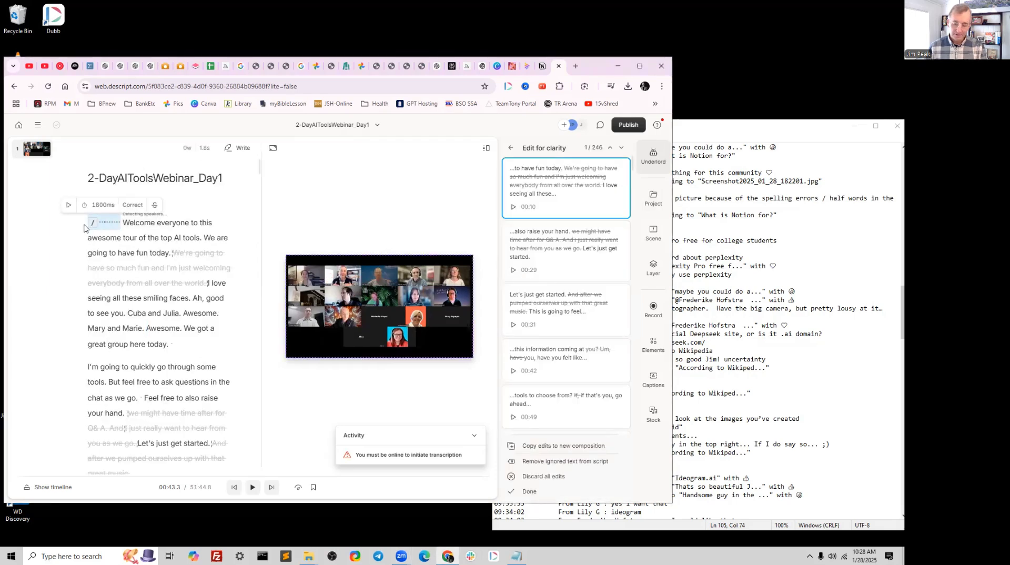
{"action": "key", "text": "BackSpace"}
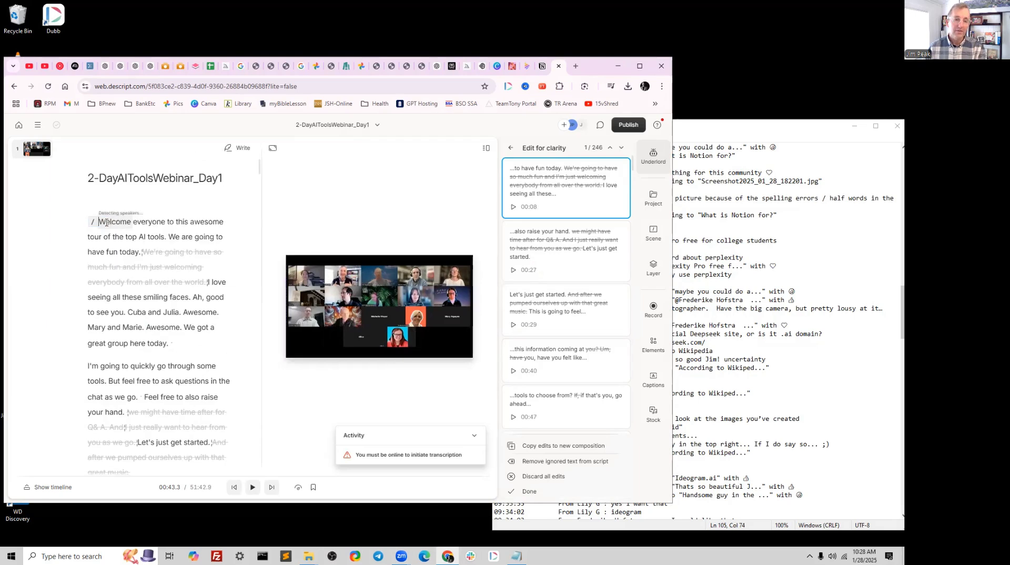
{"action": "left_click", "coordinate": [252, 488]}
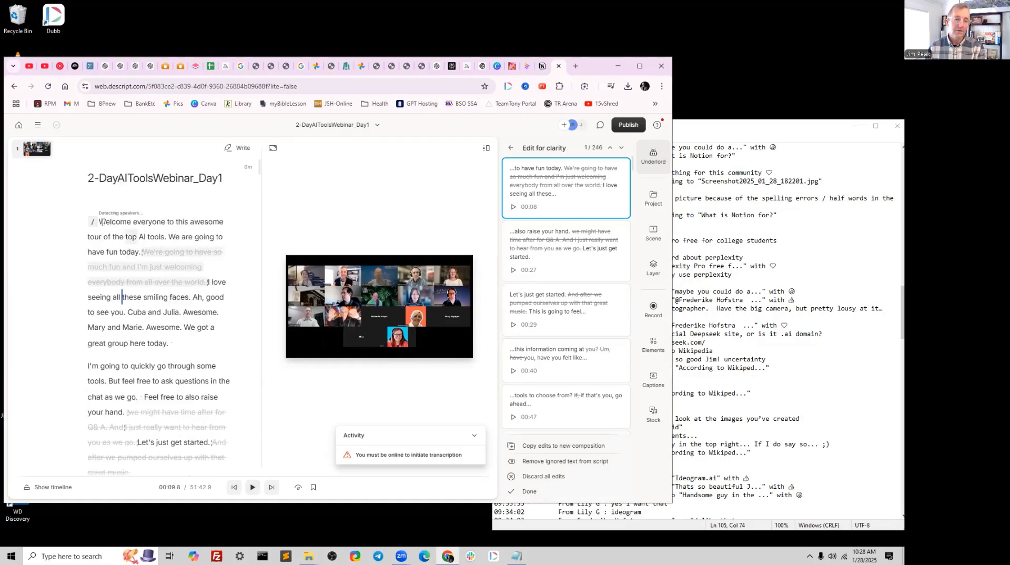
{"action": "left_click", "coordinate": [253, 488]}
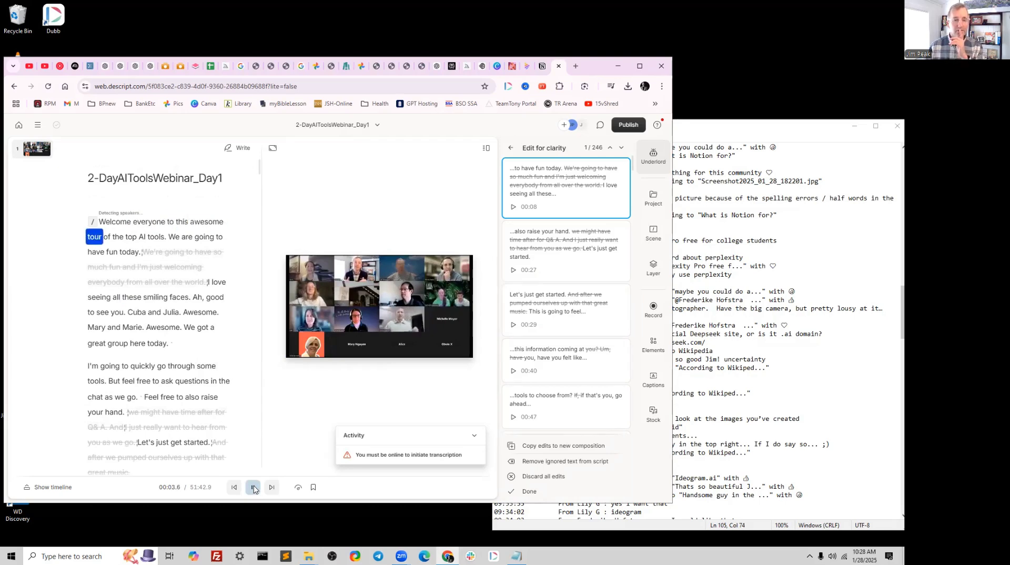
Step: Replay the opening sentence from "Welcome everyone" to check how "to this awesome" sounds
{"action": "left_click", "coordinate": [253, 488]}
{"action": "left_click", "coordinate": [175, 221]}
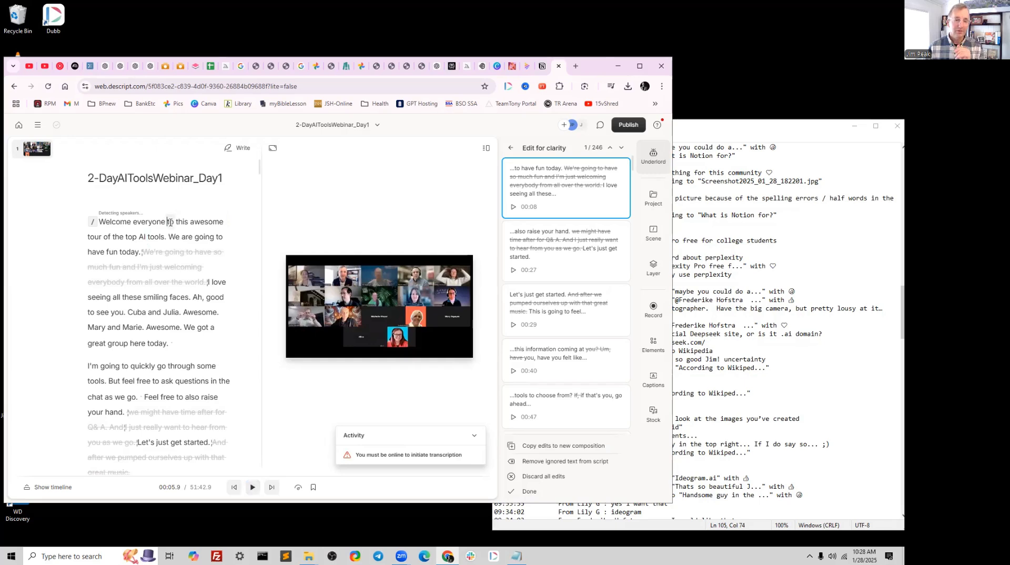
{"action": "left_click", "coordinate": [252, 488]}
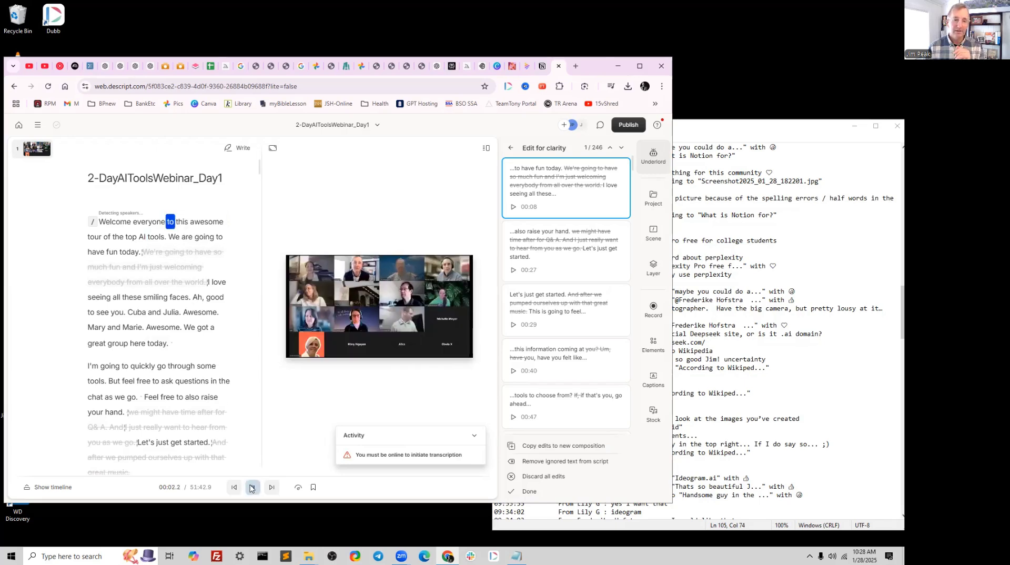
{"action": "left_click", "coordinate": [252, 487]}
Step: Try deleting "awesome" from the opening sentence, play back the passage, and undo the deletion
{"action": "double_click", "coordinate": [203, 218]}
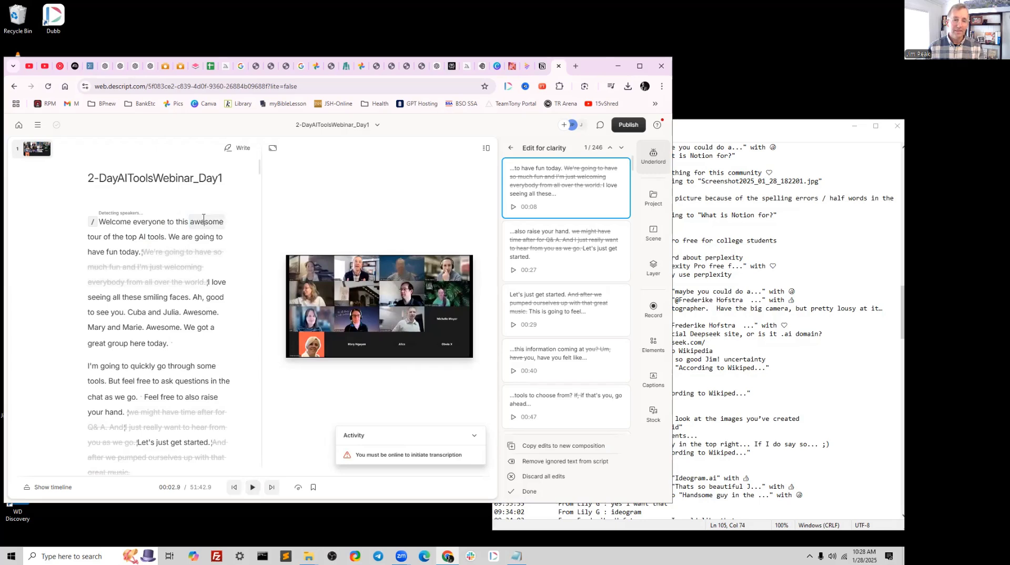
{"action": "key", "text": "BackSpace"}
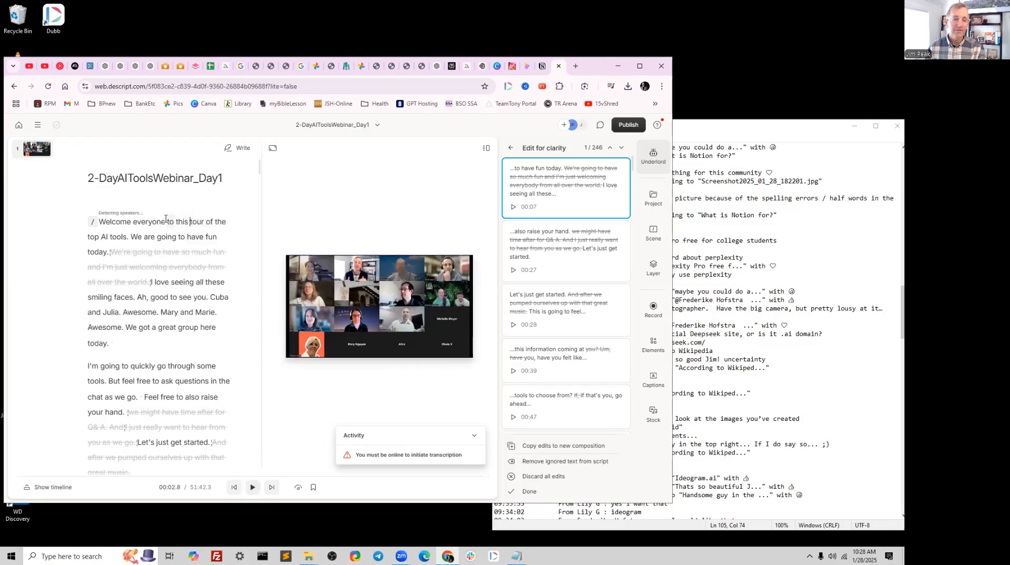
{"action": "left_click", "coordinate": [131, 221]}
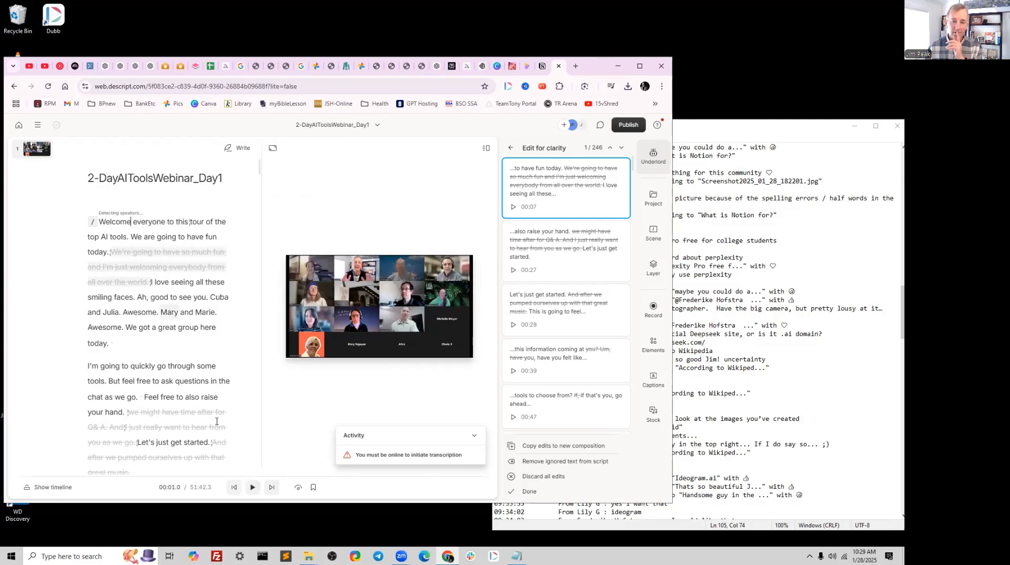
{"action": "left_click", "coordinate": [252, 486]}
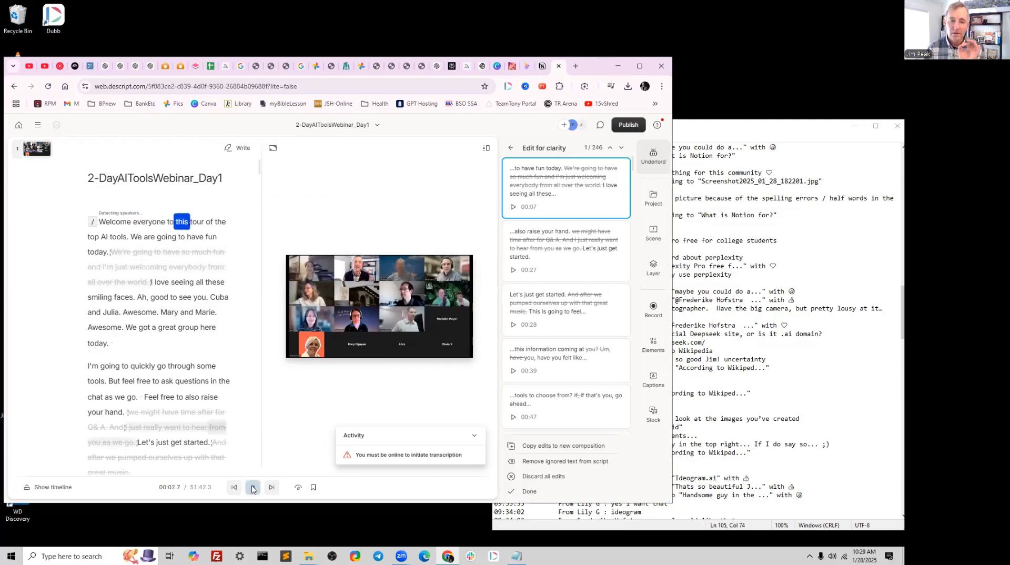
{"action": "left_click", "coordinate": [253, 488]}
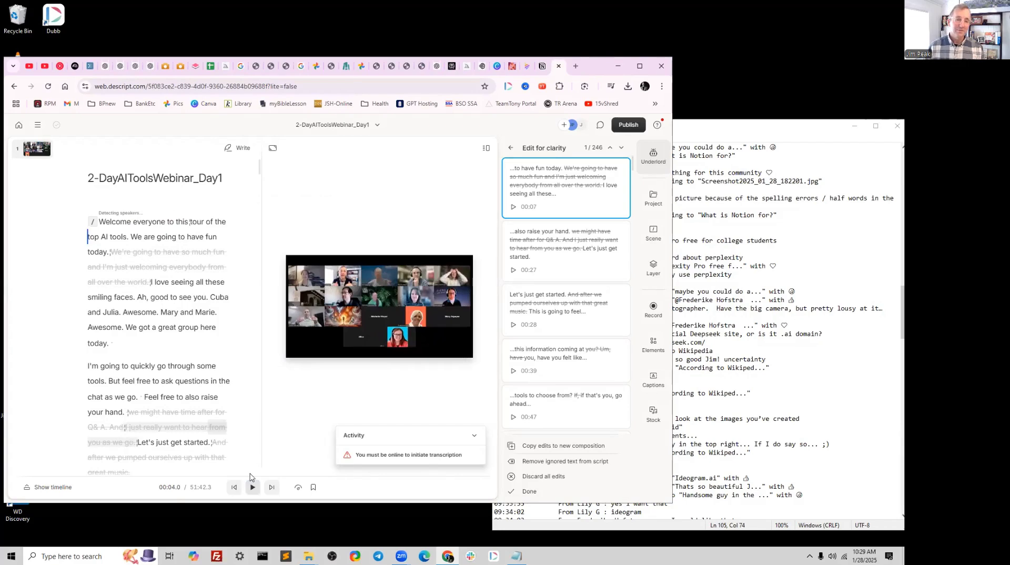
{"action": "mouse_move", "coordinate": [188, 250]}
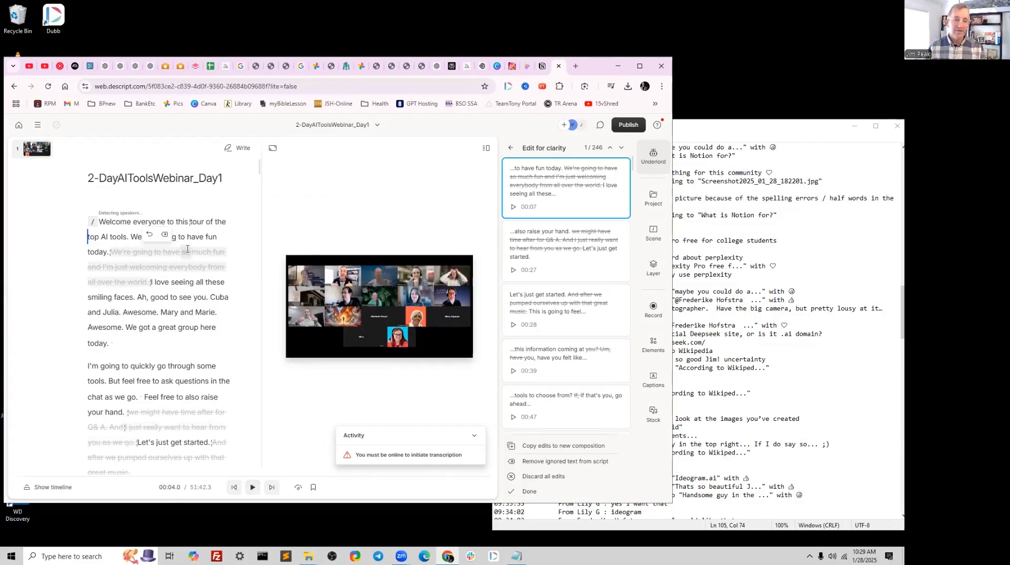
{"action": "key", "text": "ctrl+z"}
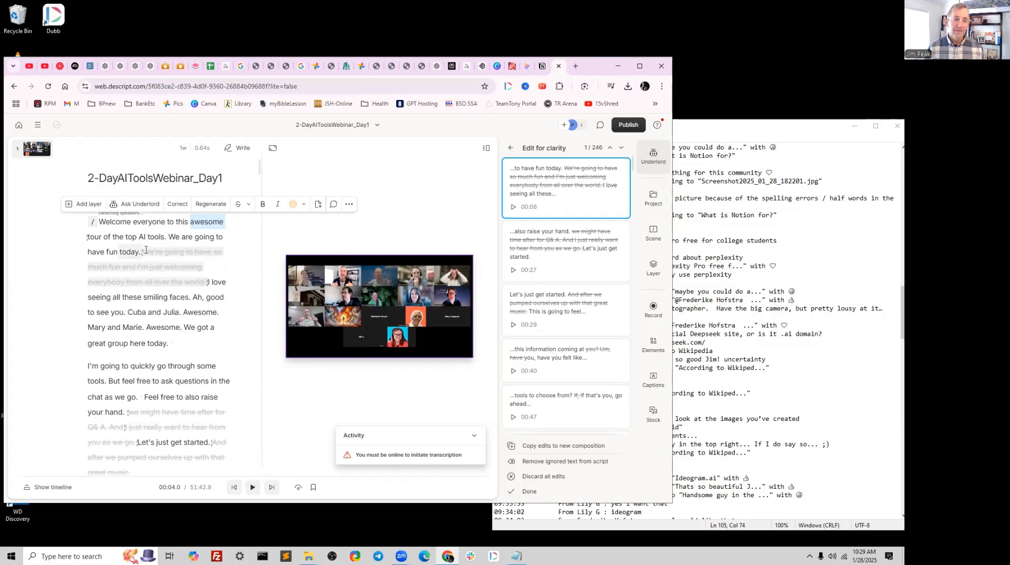
Step: Play back the passage around "have fun today" and permanently remove the struck-out text from "We're going to have so much fun" to "all over the world"
{"action": "left_click", "coordinate": [169, 237]}
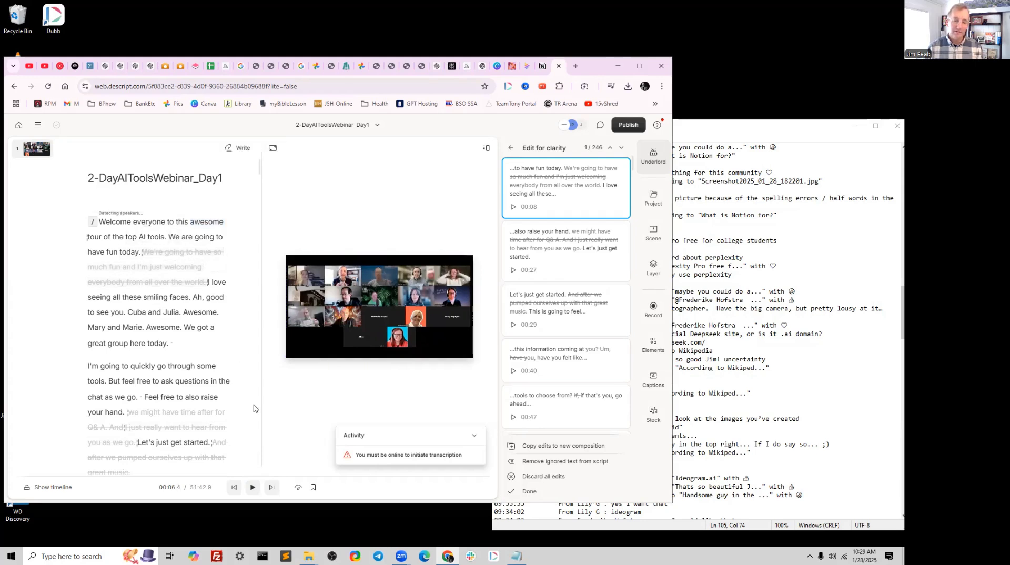
{"action": "left_click", "coordinate": [252, 488]}
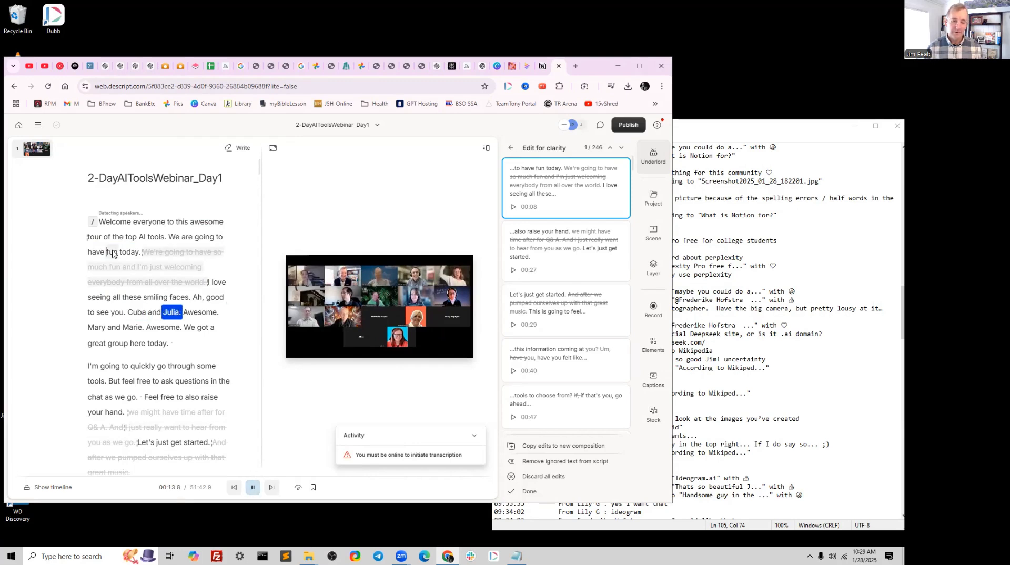
{"action": "left_click", "coordinate": [253, 488]}
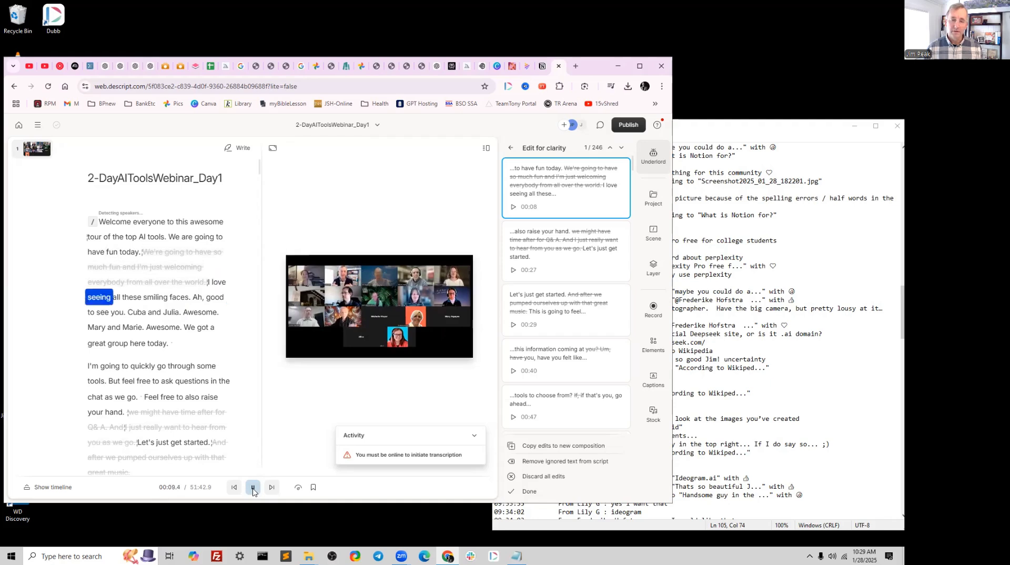
{"action": "key", "text": "space"}
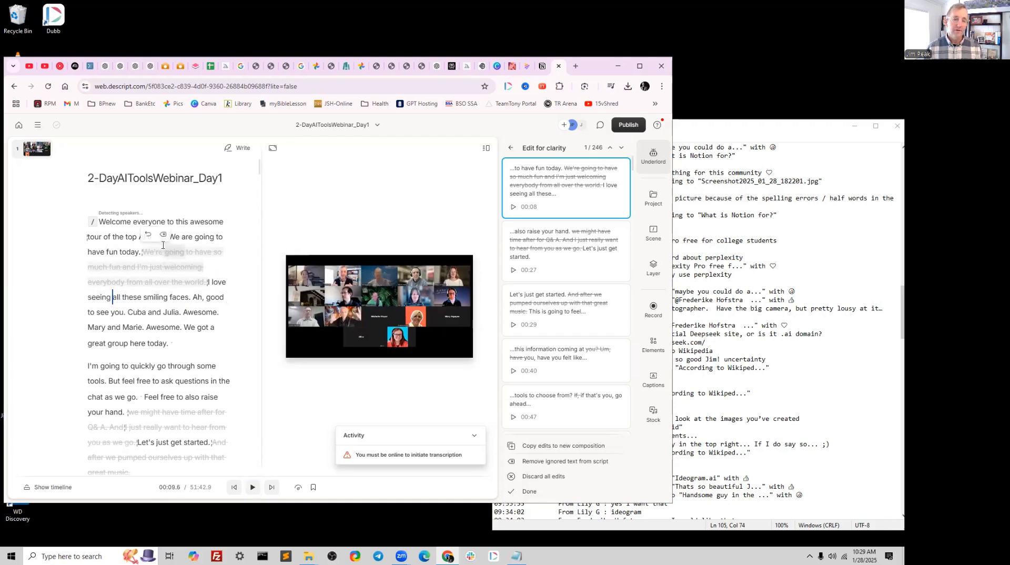
{"action": "left_click", "coordinate": [163, 234]}
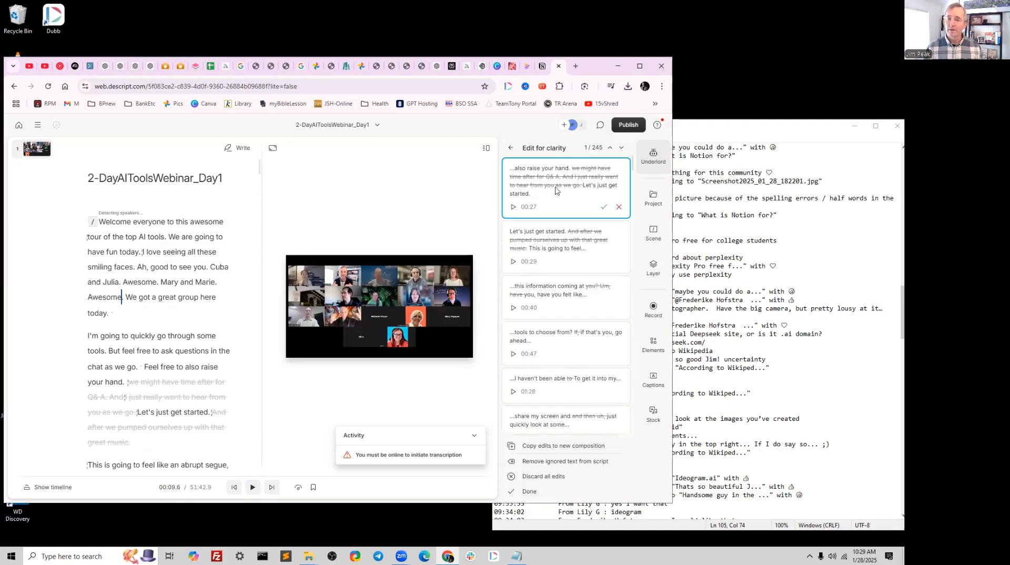
Step: Preview and accept the suggested clarity cuts after "also raise your hand" and after "Let's just get started"
{"action": "scroll", "coordinate": [559, 237], "scroll_direction": "down", "scroll_amount": 1}
{"action": "scroll", "coordinate": [558, 238], "scroll_direction": "up", "scroll_amount": 1}
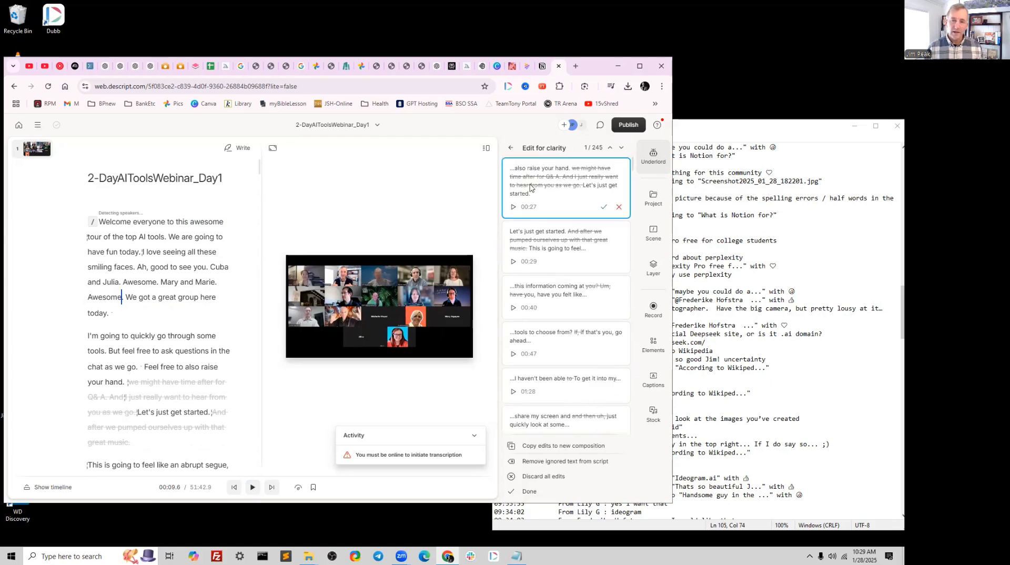
{"action": "left_click", "coordinate": [512, 207]}
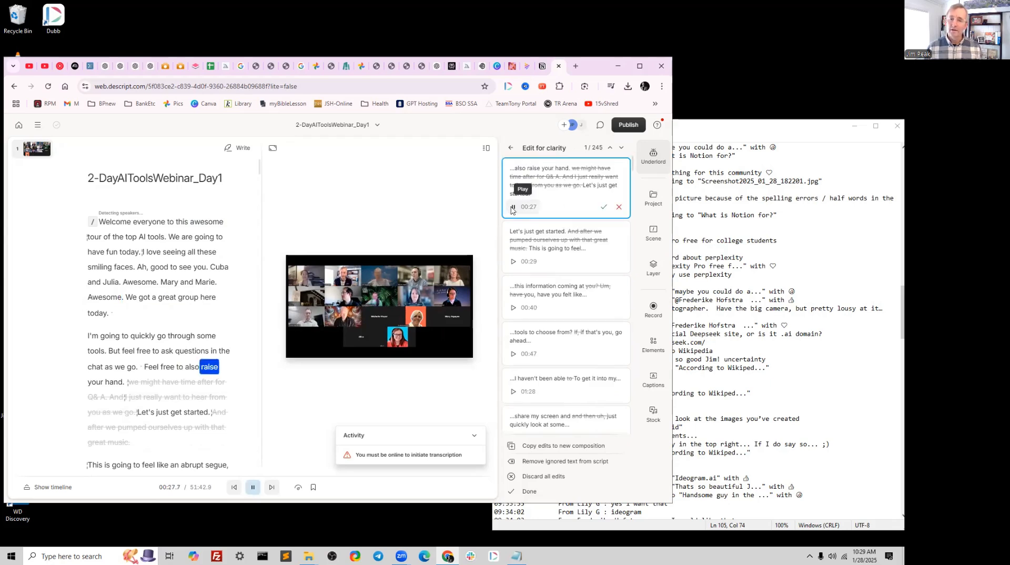
{"action": "left_click", "coordinate": [603, 207]}
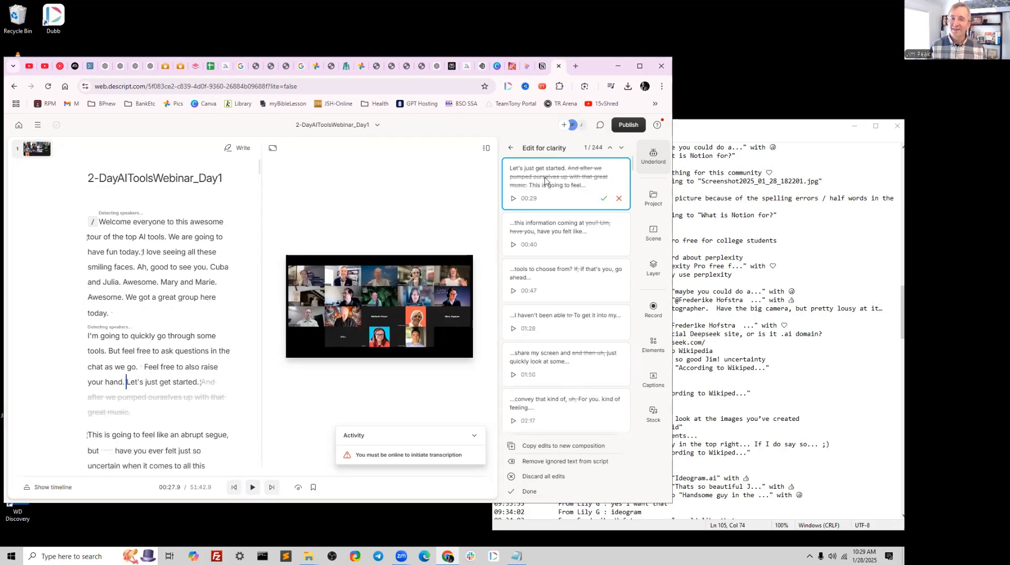
{"action": "left_click", "coordinate": [513, 199]}
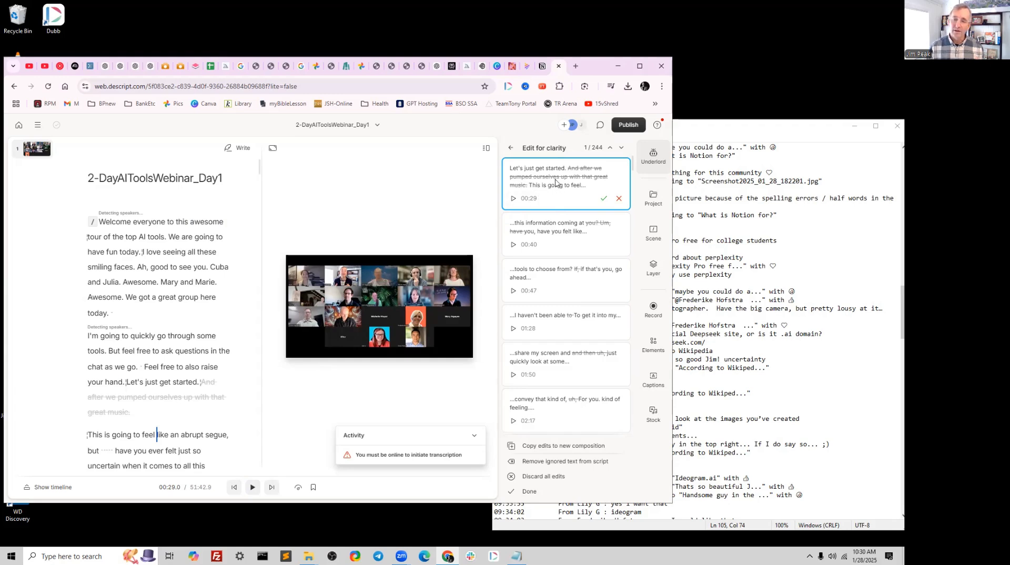
{"action": "left_click", "coordinate": [604, 198]}
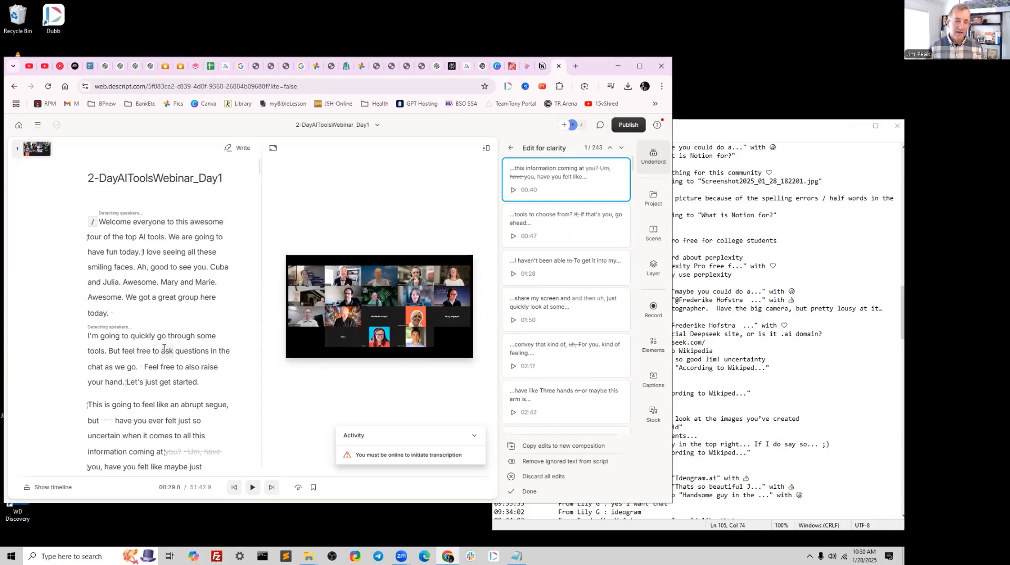
Step: Delete "This is going to feel like an abrupt segue, but" from the start of the third paragraph
{"action": "scroll", "coordinate": [163, 346], "scroll_direction": "down", "scroll_amount": 3}
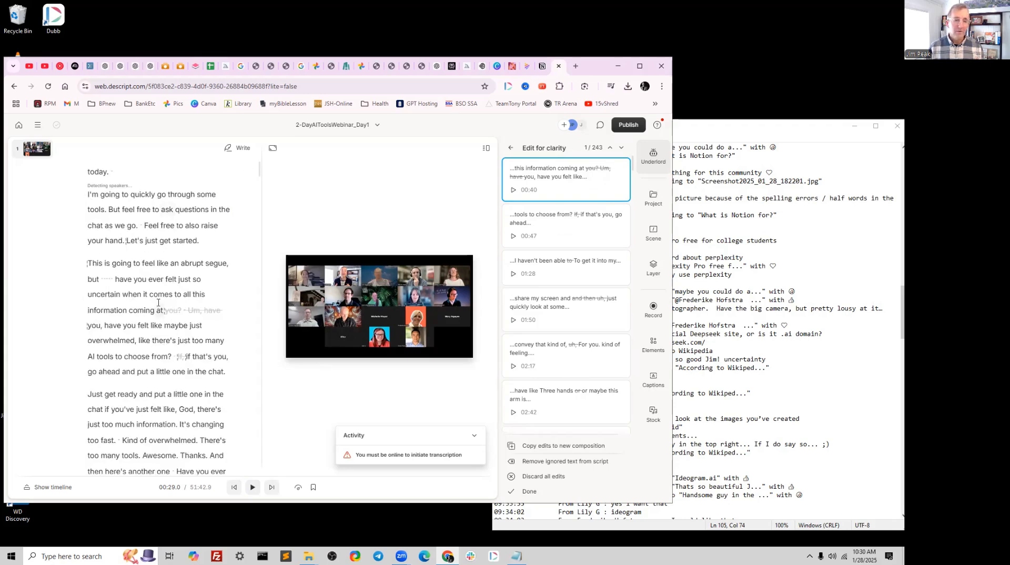
{"action": "left_click_drag", "start_coordinate": [89, 263], "coordinate": [105, 271]}
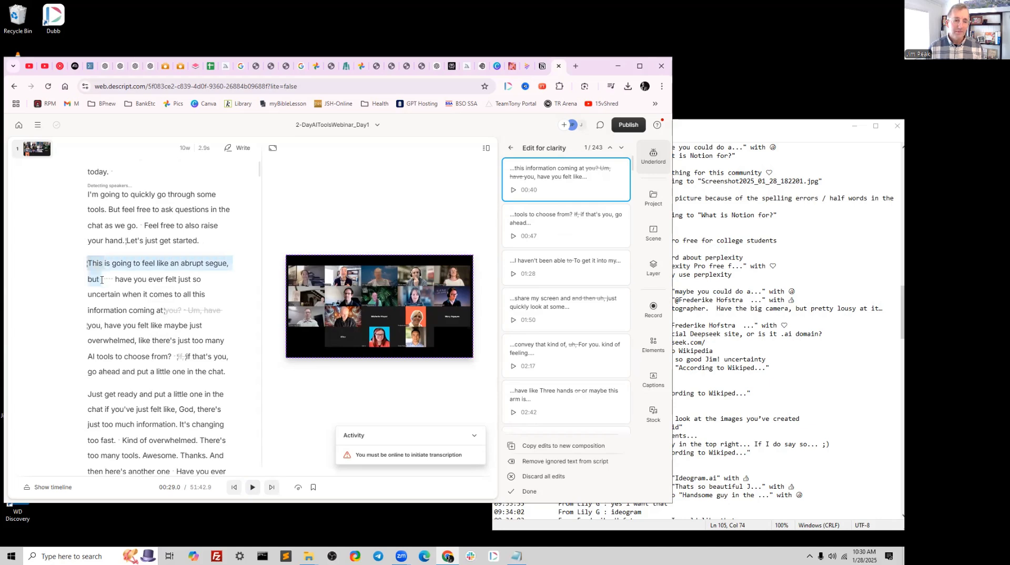
{"action": "key", "text": "BackSpace"}
Step: Play back from "Let's just get started" and remove the struck-out "you? Um, have" and the repeated "If" in the paragraph that follows
{"action": "left_click", "coordinate": [146, 241]}
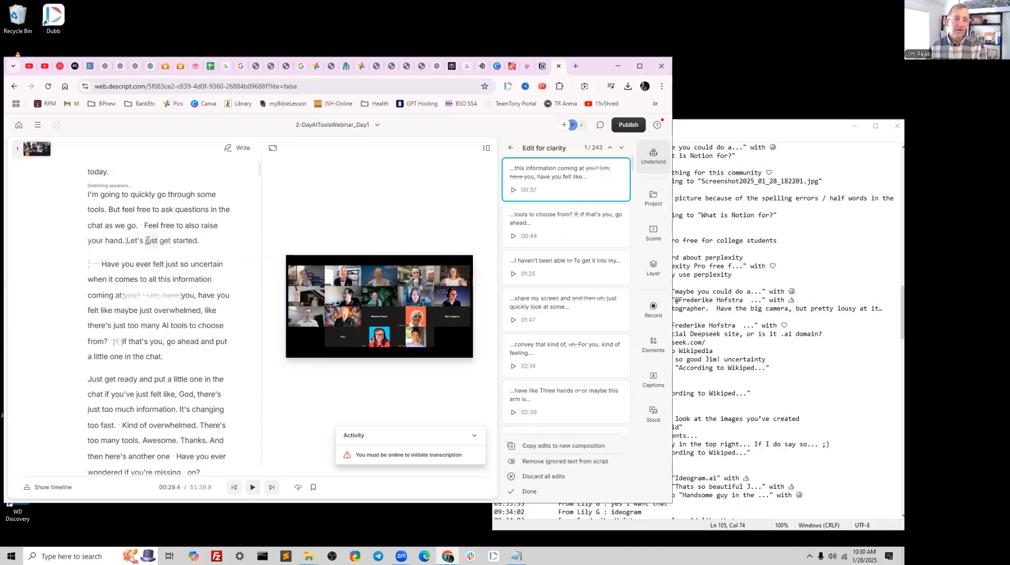
{"action": "left_click", "coordinate": [253, 488]}
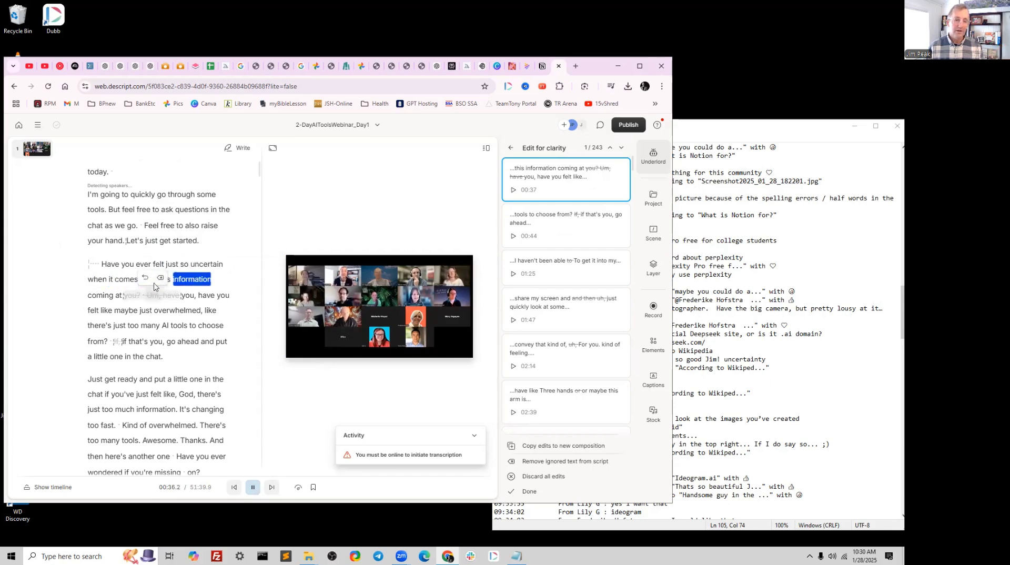
{"action": "left_click", "coordinate": [160, 277]}
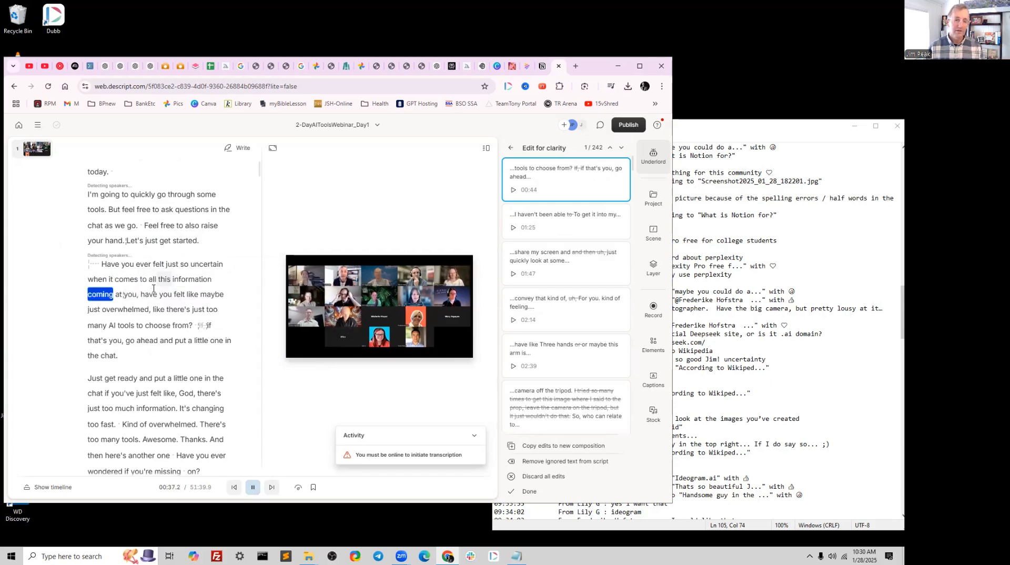
{"action": "left_click", "coordinate": [203, 325]}
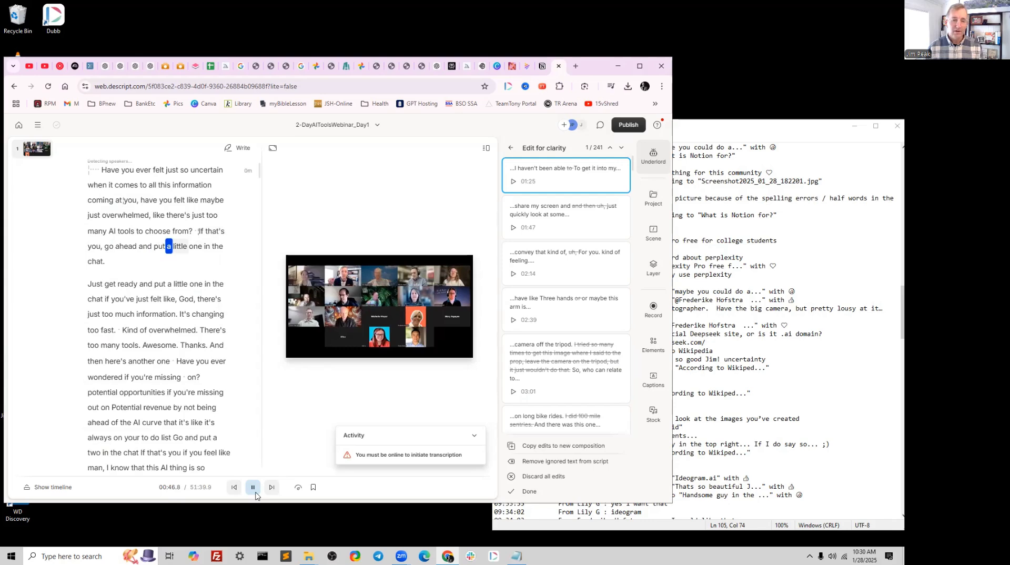
{"action": "key", "text": "space"}
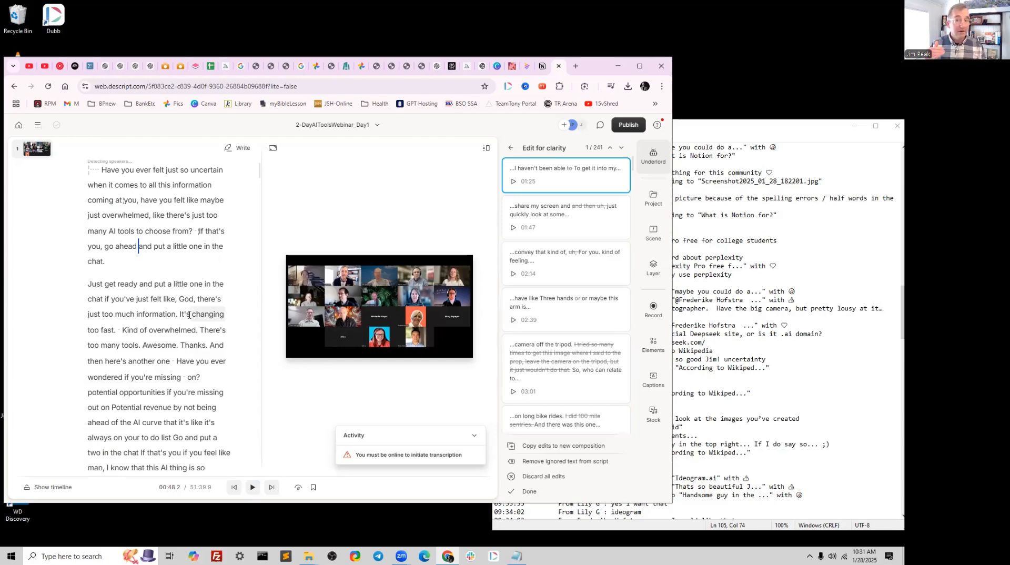
Step: Accept the suggested short filler and repeated-word cuts at 01:47, 02:14, 02:39, 04:39, 05:04, 05:21 and 06:21, skipping the longer cuts
{"action": "scroll", "coordinate": [199, 331], "scroll_direction": "down", "scroll_amount": 5}
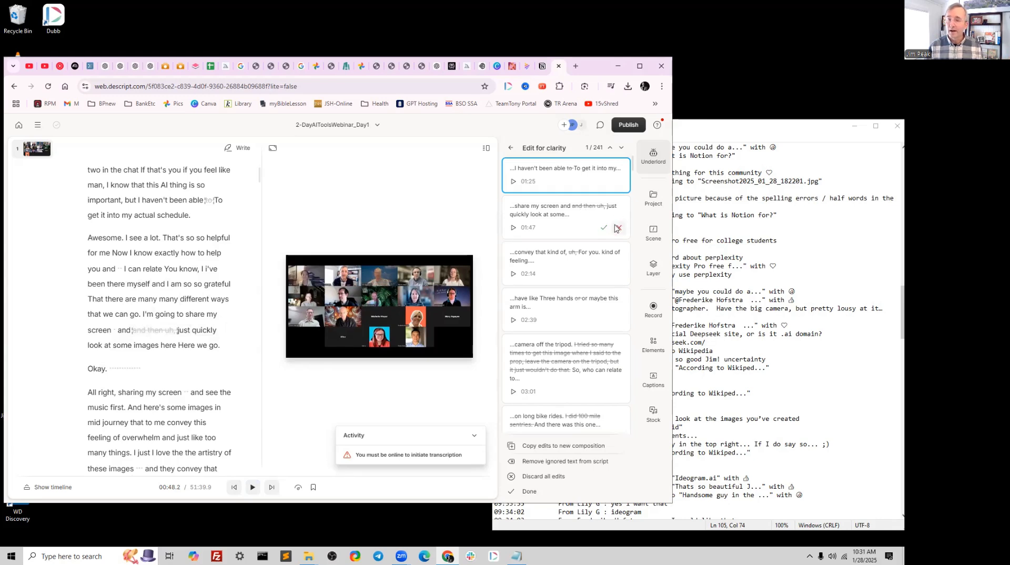
{"action": "left_click", "coordinate": [603, 228]}
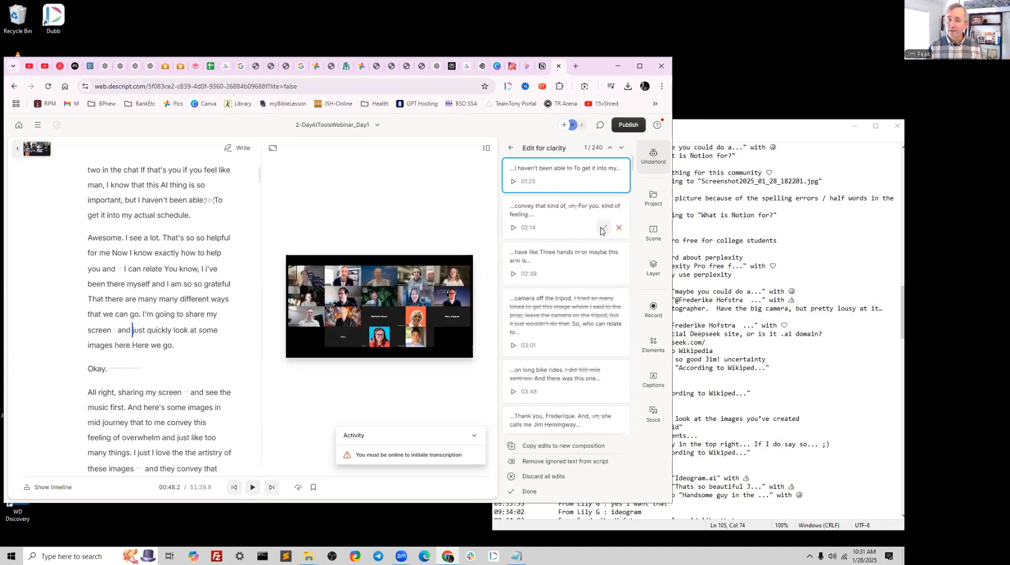
{"action": "left_click", "coordinate": [603, 229]}
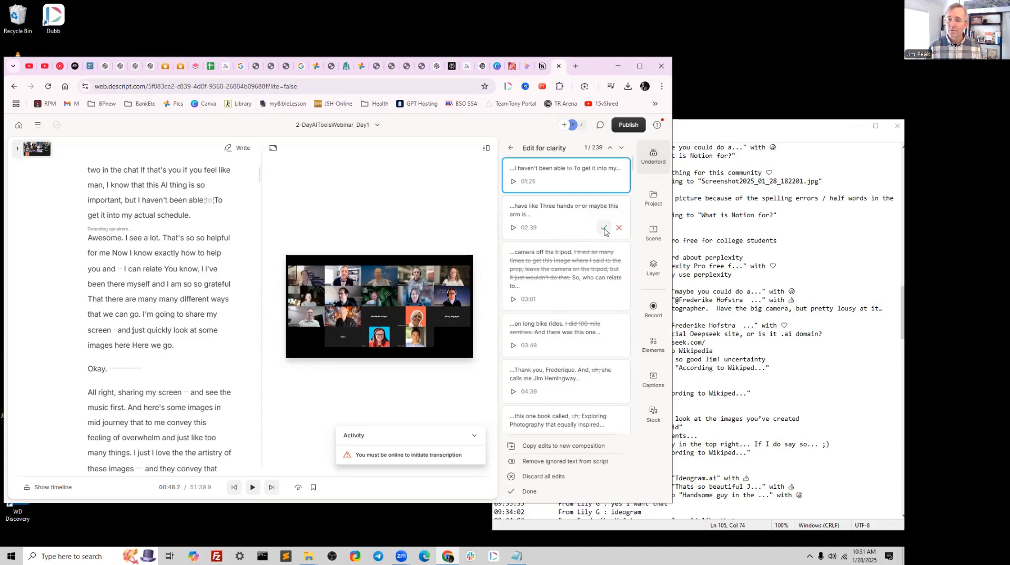
{"action": "left_click", "coordinate": [604, 228]}
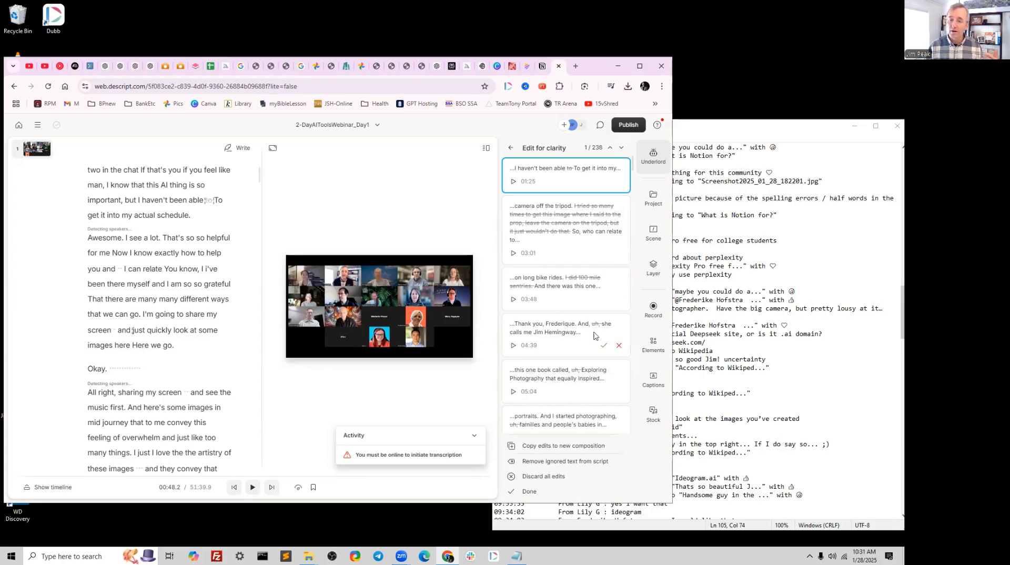
{"action": "left_click", "coordinate": [604, 346]}
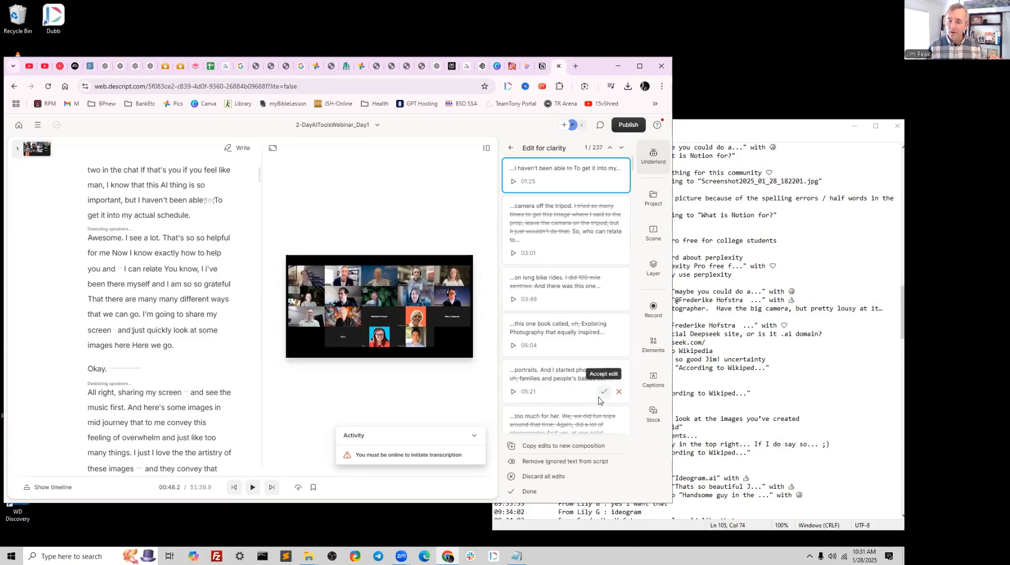
{"action": "left_click", "coordinate": [604, 392]}
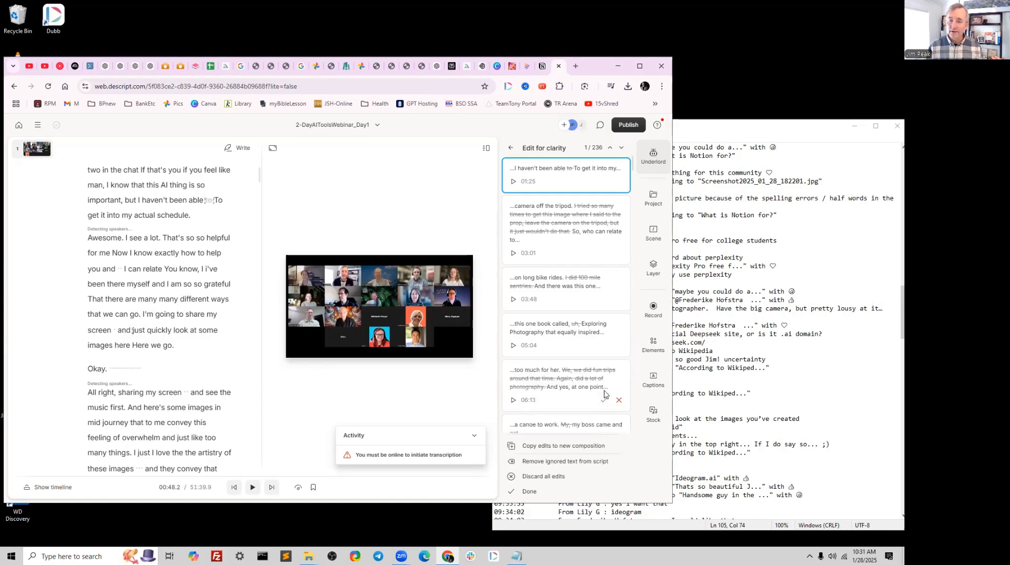
{"action": "left_click", "coordinate": [599, 345]}
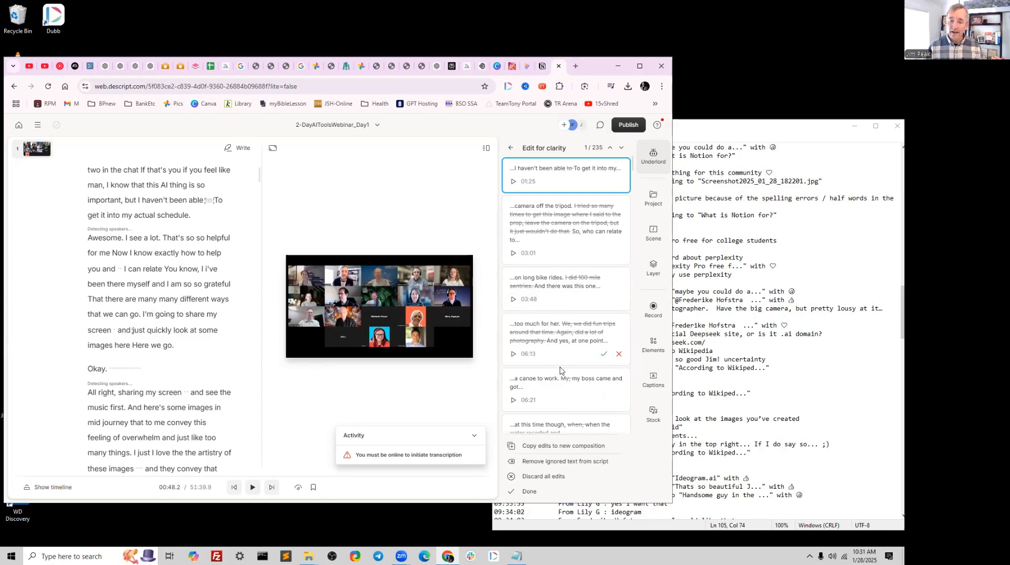
{"action": "left_click", "coordinate": [603, 401]}
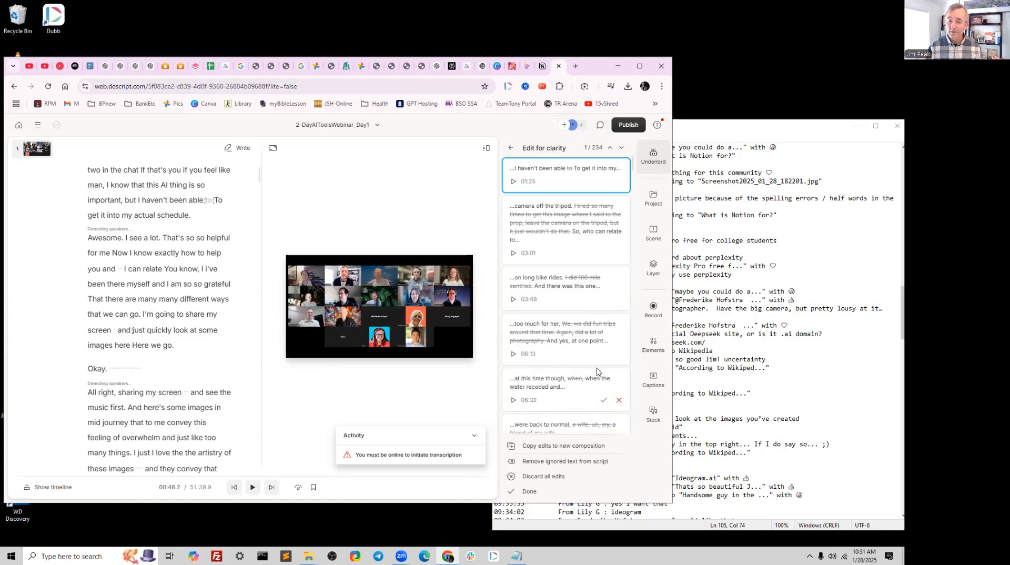
{"action": "scroll", "coordinate": [600, 370], "scroll_direction": "down", "scroll_amount": 2}
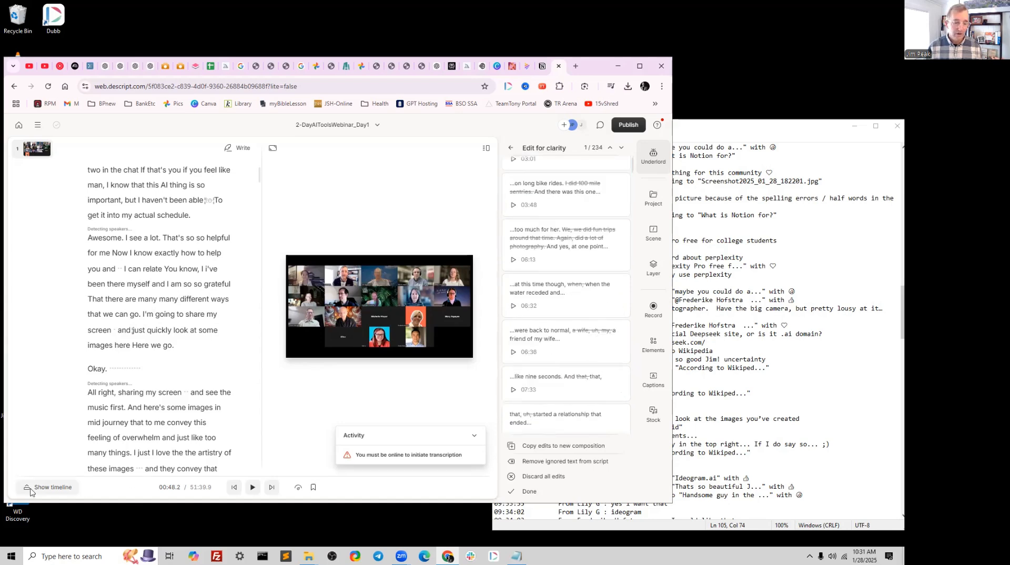
Step: Show the timeline and accept the suggested short filler and repeated-word cuts from 07:33 through 09:39, skipping the longer cuts
{"action": "left_click", "coordinate": [49, 487]}
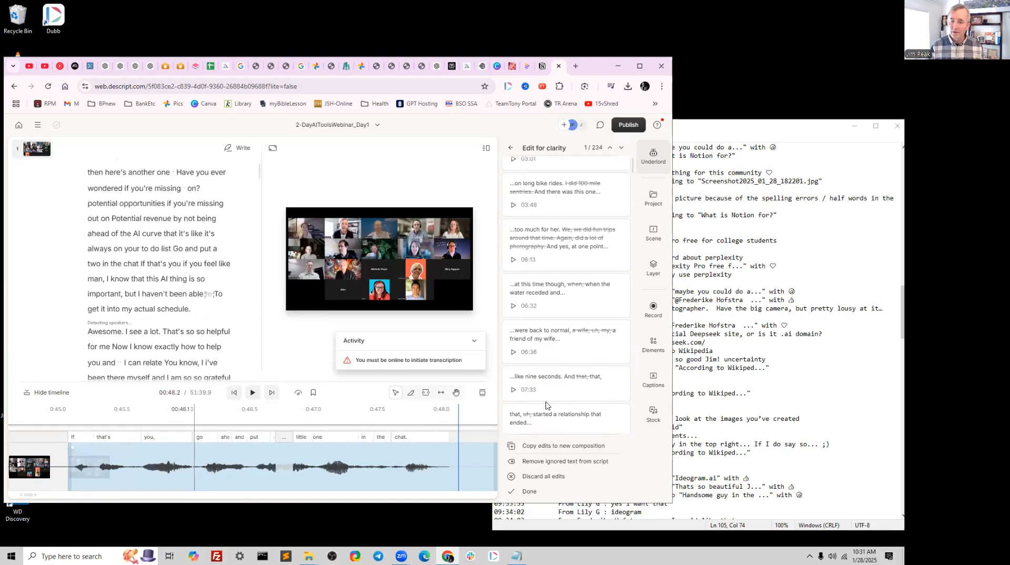
{"action": "left_click", "coordinate": [605, 390]}
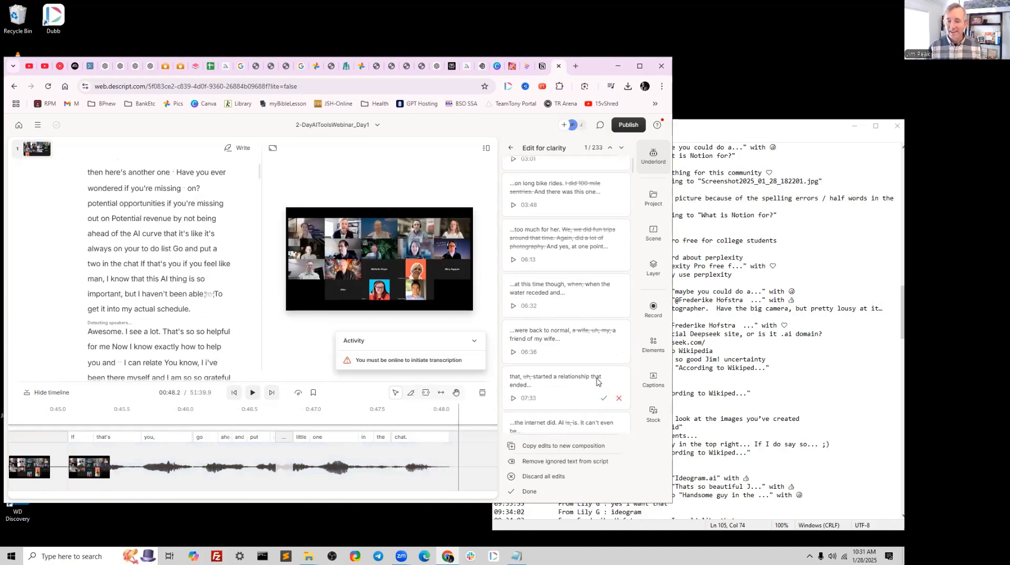
{"action": "left_click", "coordinate": [602, 399]}
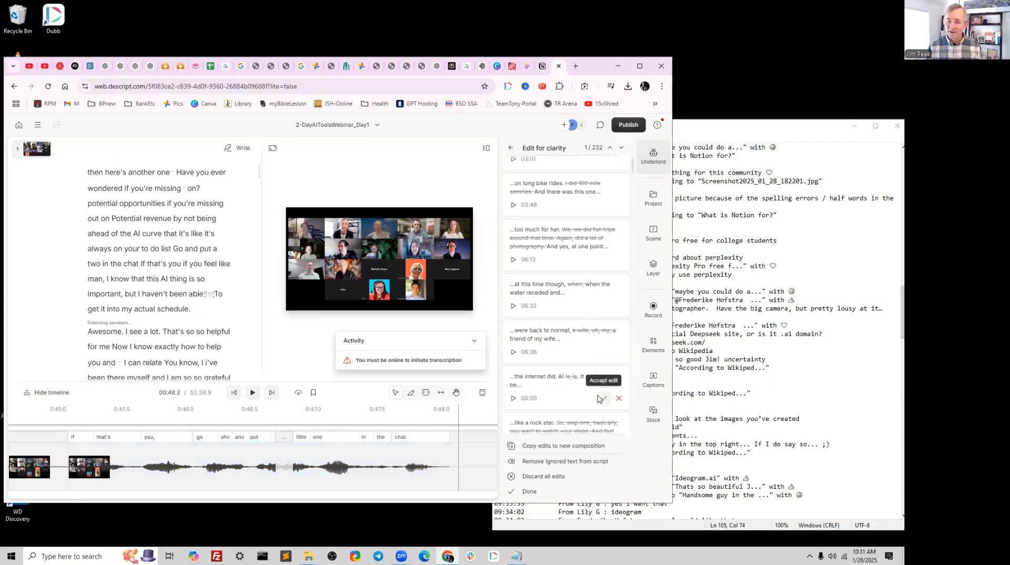
{"action": "left_click", "coordinate": [603, 399]}
{"action": "left_click", "coordinate": [605, 405]}
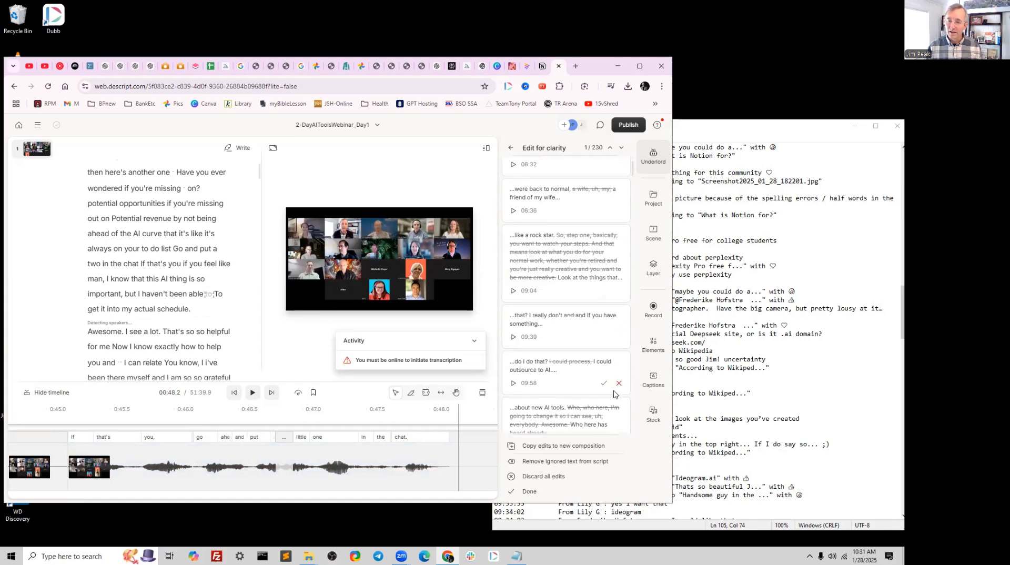
{"action": "left_click", "coordinate": [603, 337]}
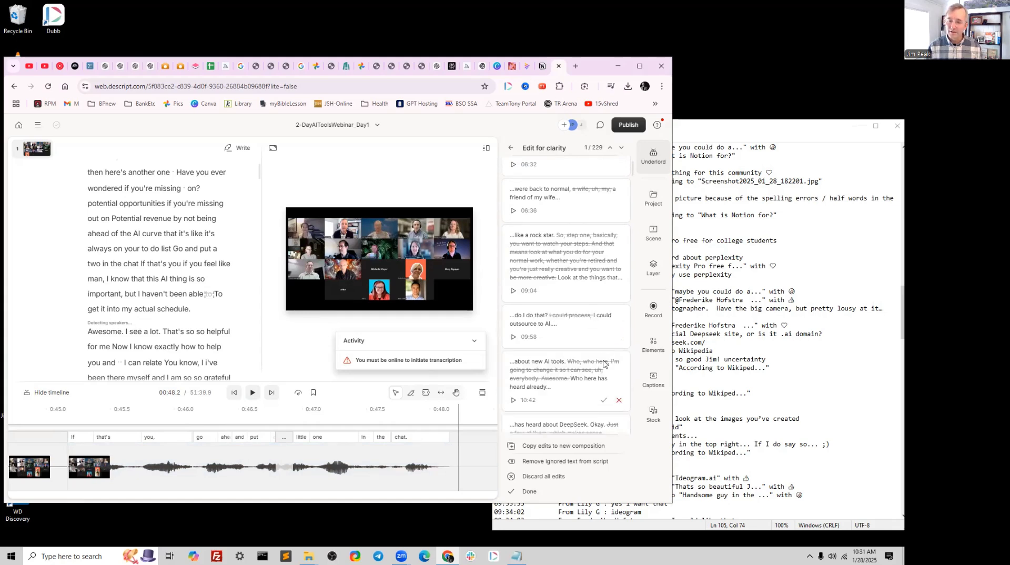
Step: Preview and reject the suggested "Yeah" cut at 11:00, and accept the filler cuts at 11:03 and 11:08
{"action": "scroll", "coordinate": [604, 400], "scroll_direction": "down", "scroll_amount": 2}
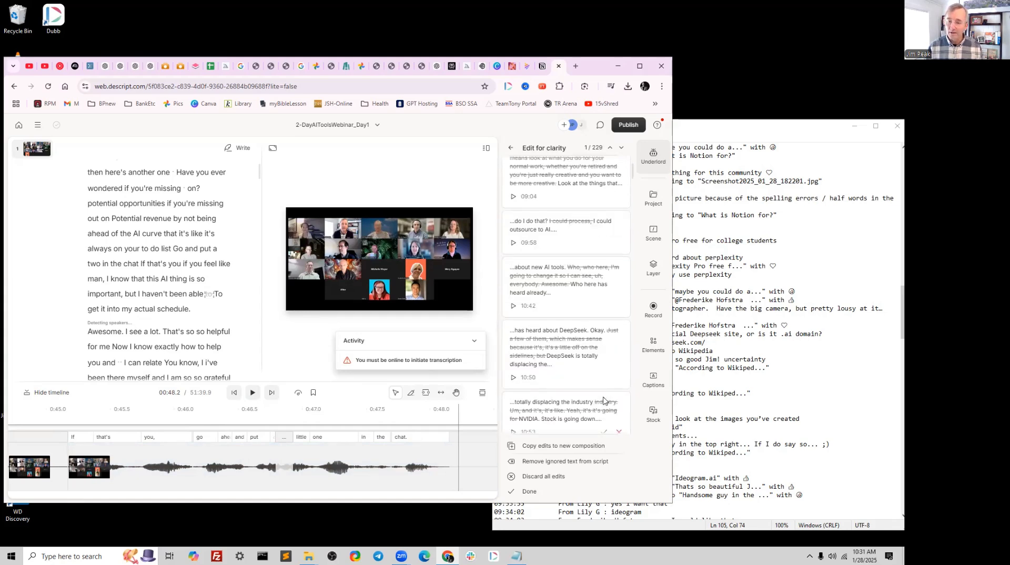
{"action": "scroll", "coordinate": [604, 400], "scroll_direction": "down", "scroll_amount": 2}
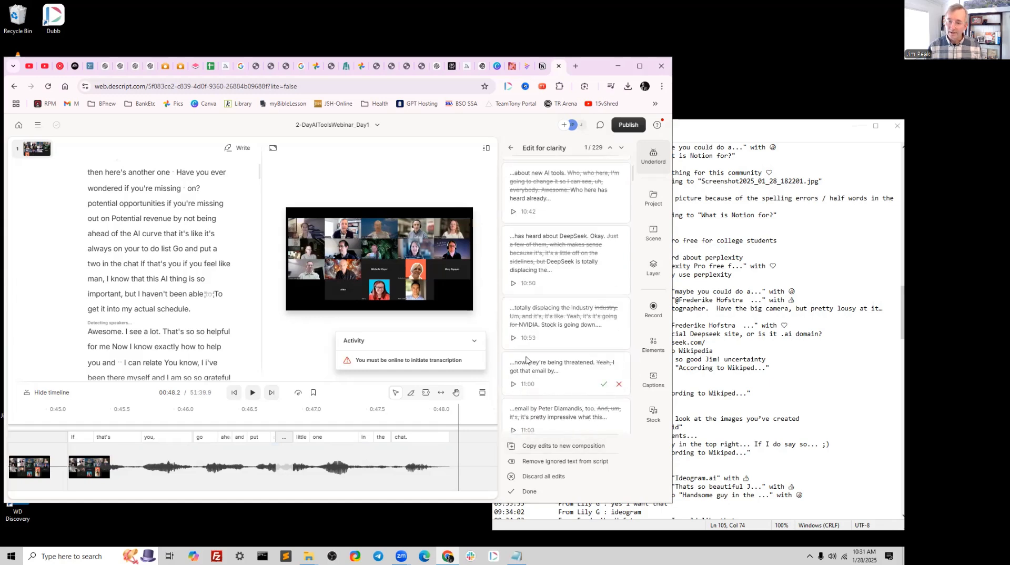
{"action": "left_click", "coordinate": [513, 384]}
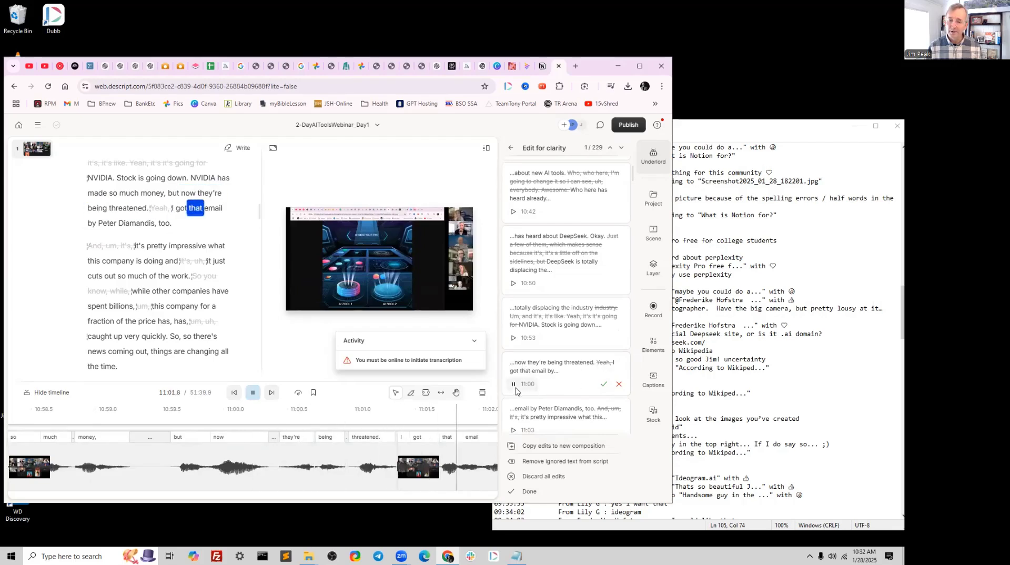
{"action": "left_click", "coordinate": [618, 386]}
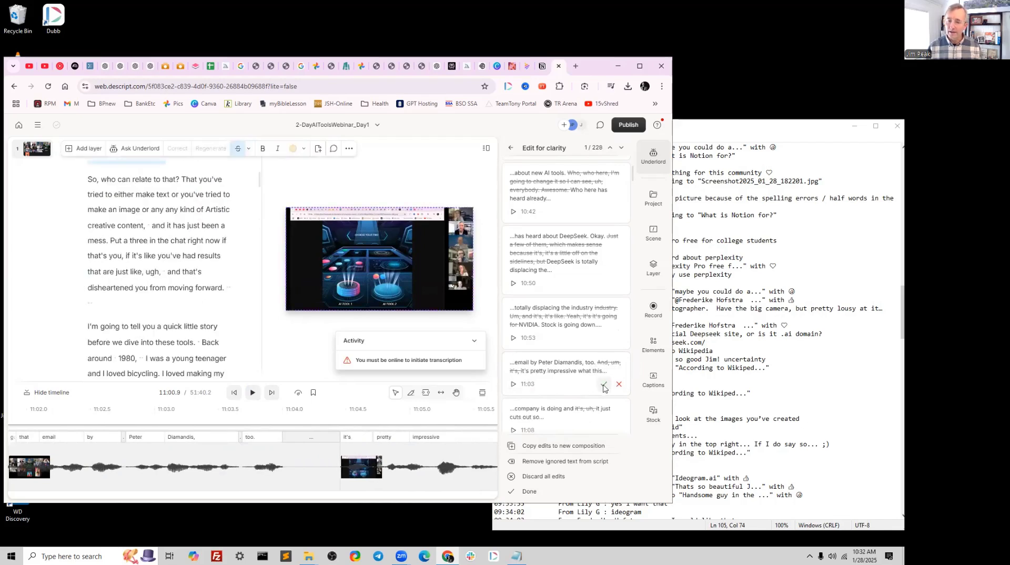
{"action": "left_click", "coordinate": [603, 384]}
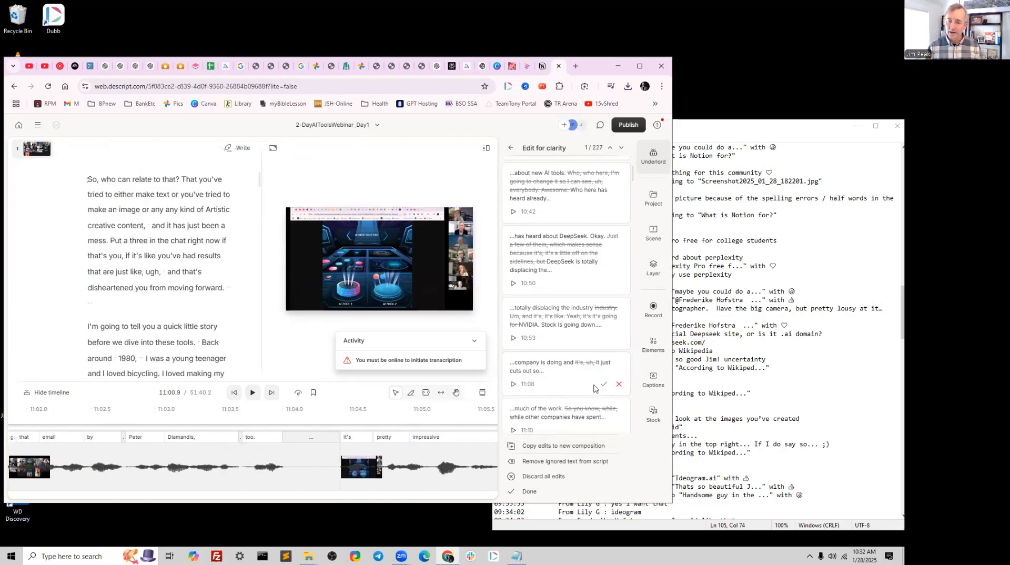
{"action": "left_click", "coordinate": [603, 384]}
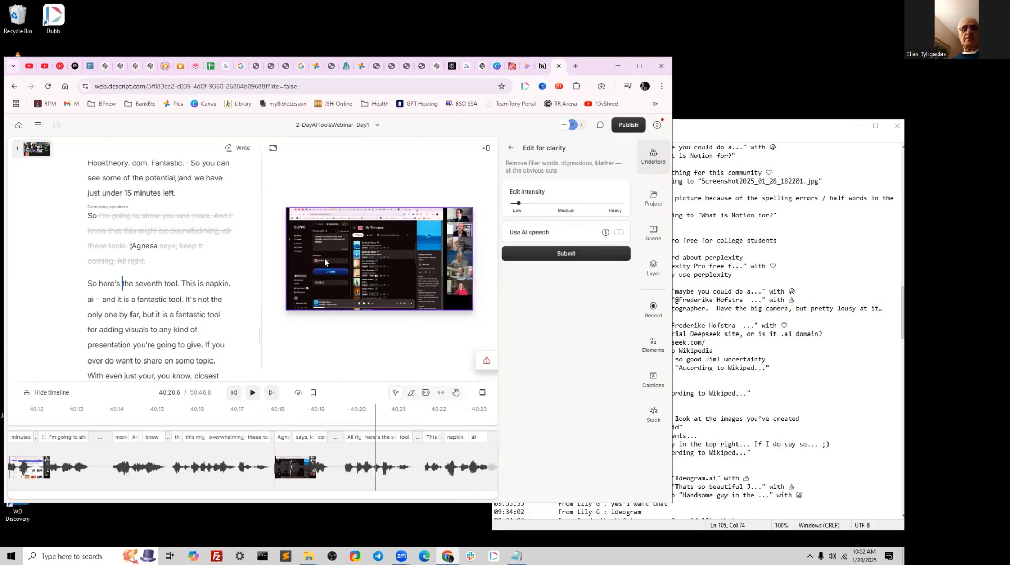
Step: Leave Edit for clarity and apply Studio Sound to the script's audio
{"action": "left_click", "coordinate": [511, 148]}
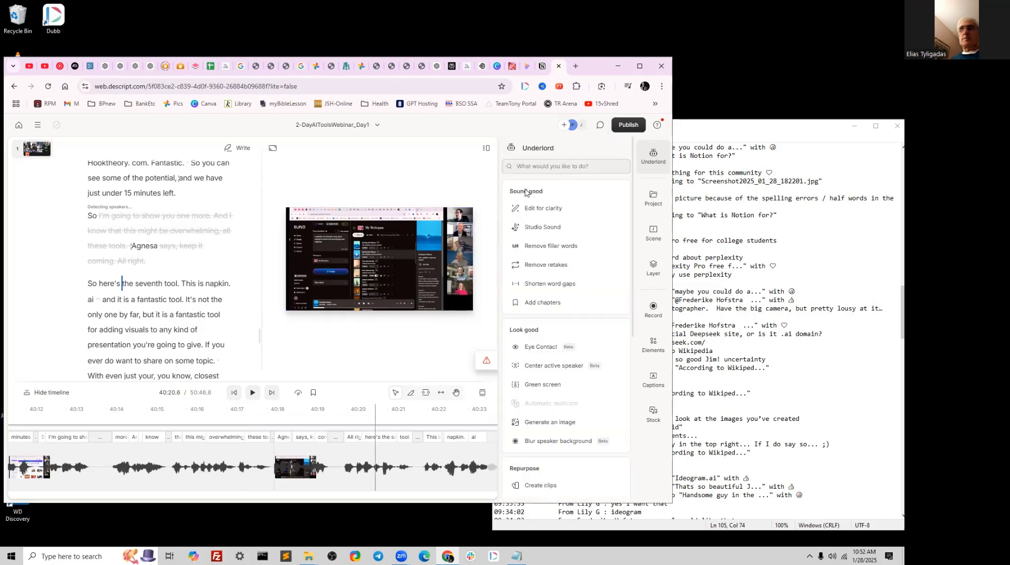
{"action": "left_click", "coordinate": [536, 228]}
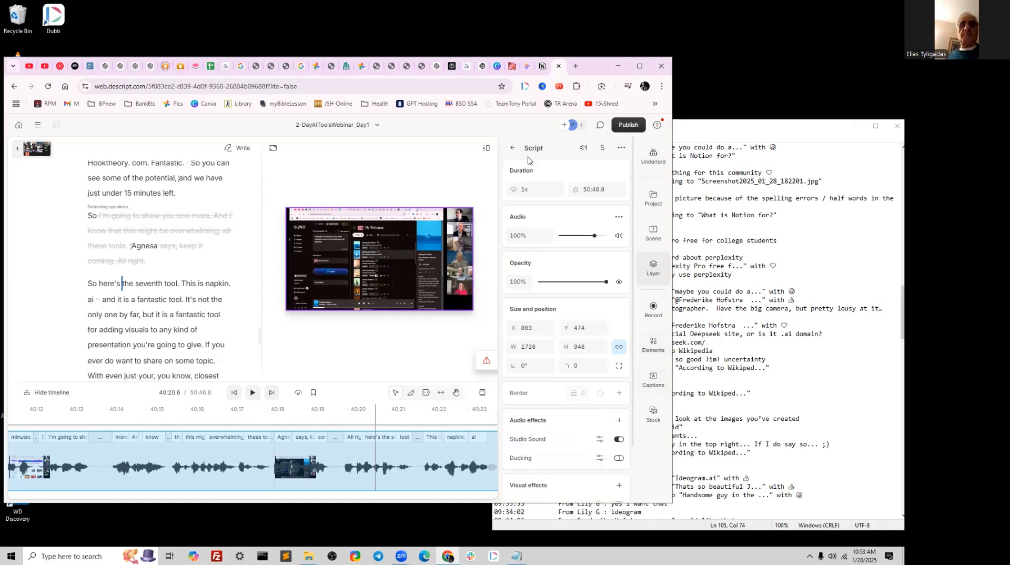
{"action": "left_click", "coordinate": [511, 149]}
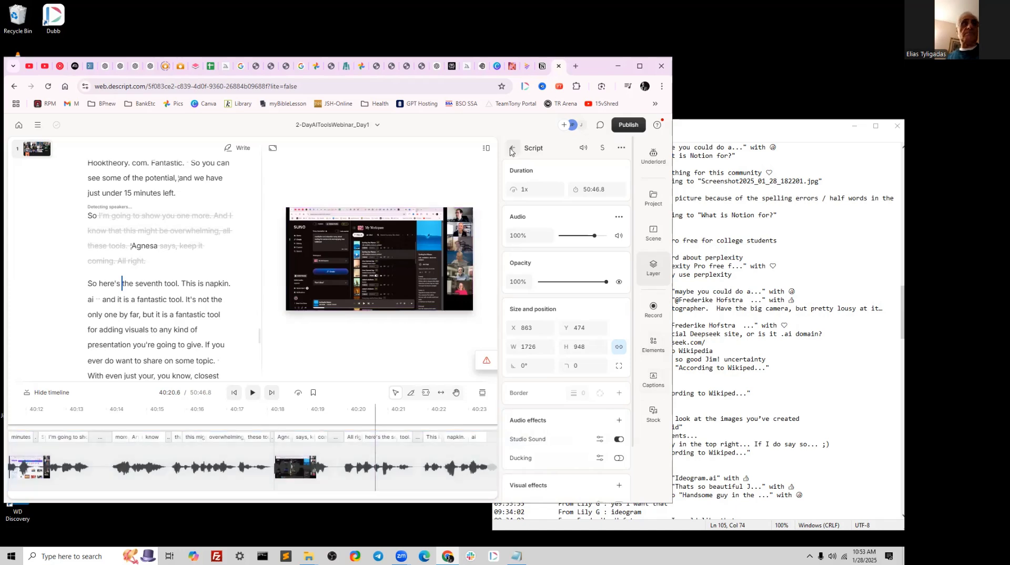
{"action": "left_click", "coordinate": [513, 148]}
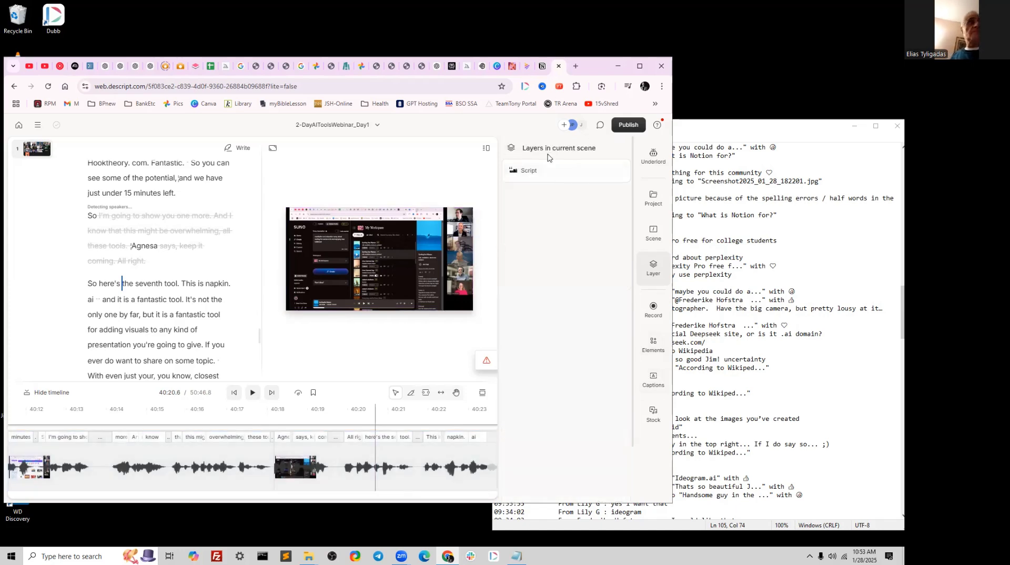
Step: Have Underlord draft a YouTube description using the existing examples, and copy the generated text
{"action": "left_click", "coordinate": [648, 161]}
{"action": "scroll", "coordinate": [552, 322], "scroll_direction": "down", "scroll_amount": 5}
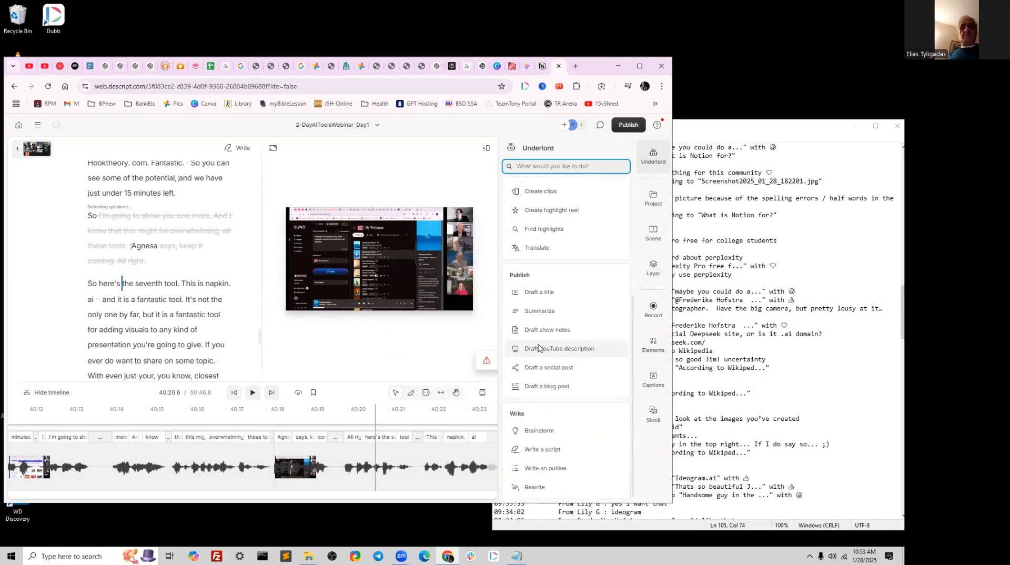
{"action": "left_click", "coordinate": [540, 348]}
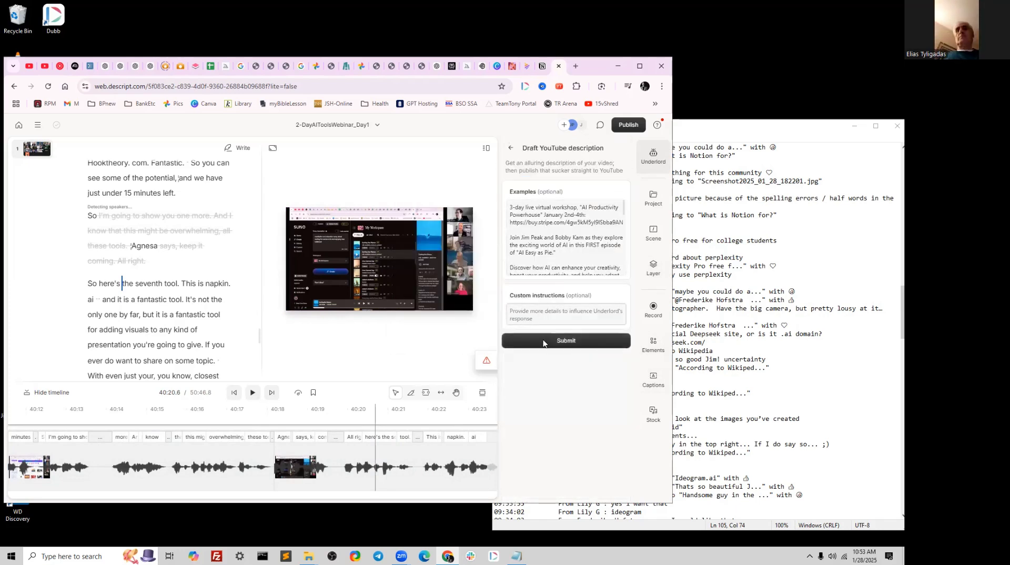
{"action": "left_click", "coordinate": [545, 340]}
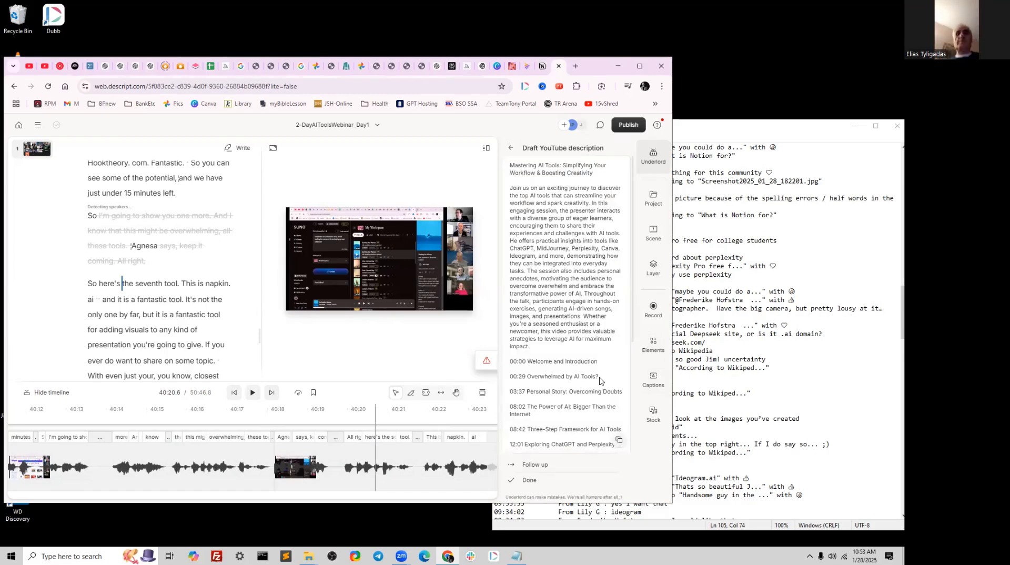
{"action": "left_click", "coordinate": [618, 441]}
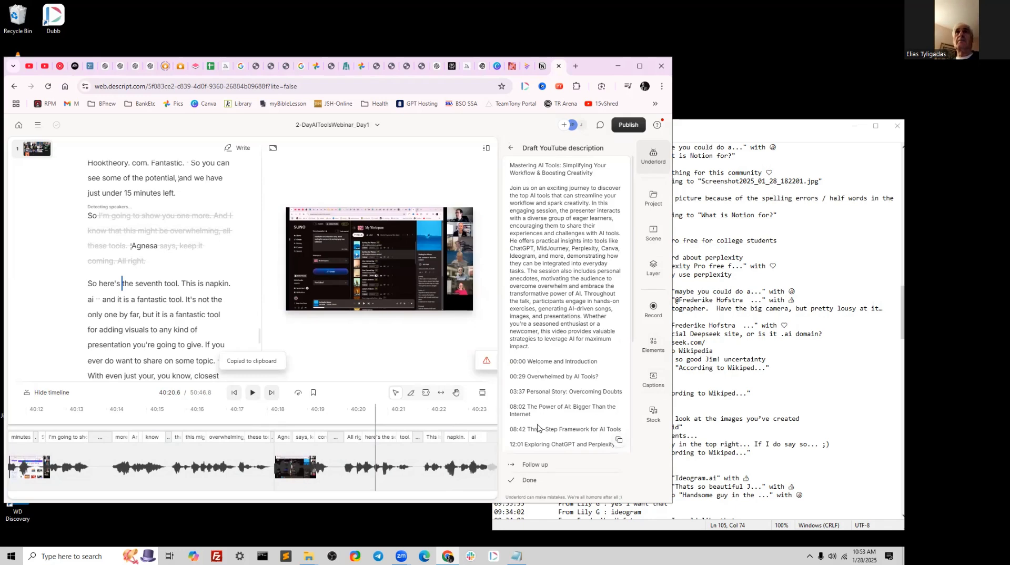
Step: Set the publish destination to YouTube, replace the default description with the copied draft, and enlarge the description box
{"action": "left_click", "coordinate": [628, 125]}
{"action": "left_click", "coordinate": [638, 169]}
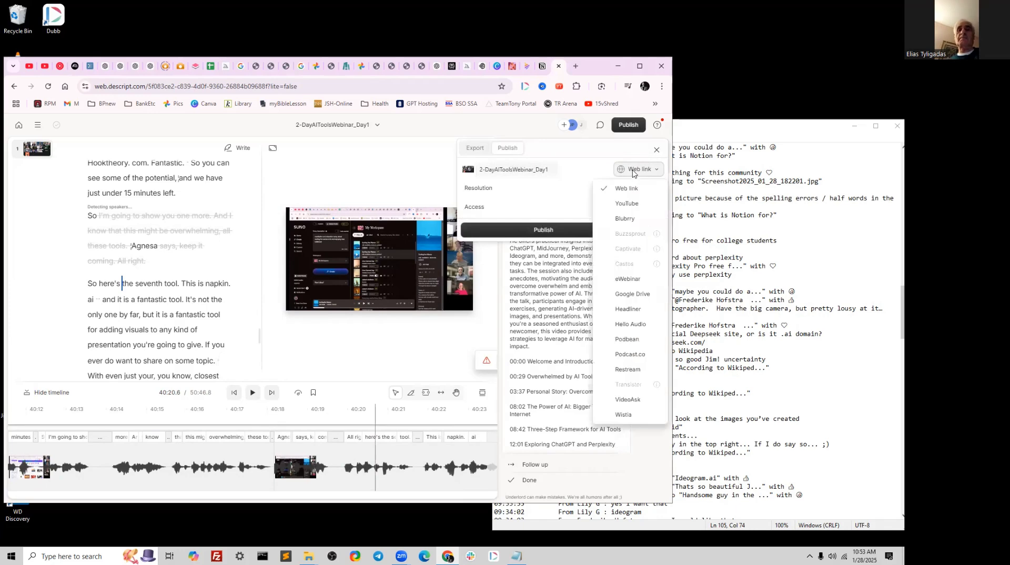
{"action": "left_click", "coordinate": [624, 202]}
{"action": "left_click", "coordinate": [608, 219]}
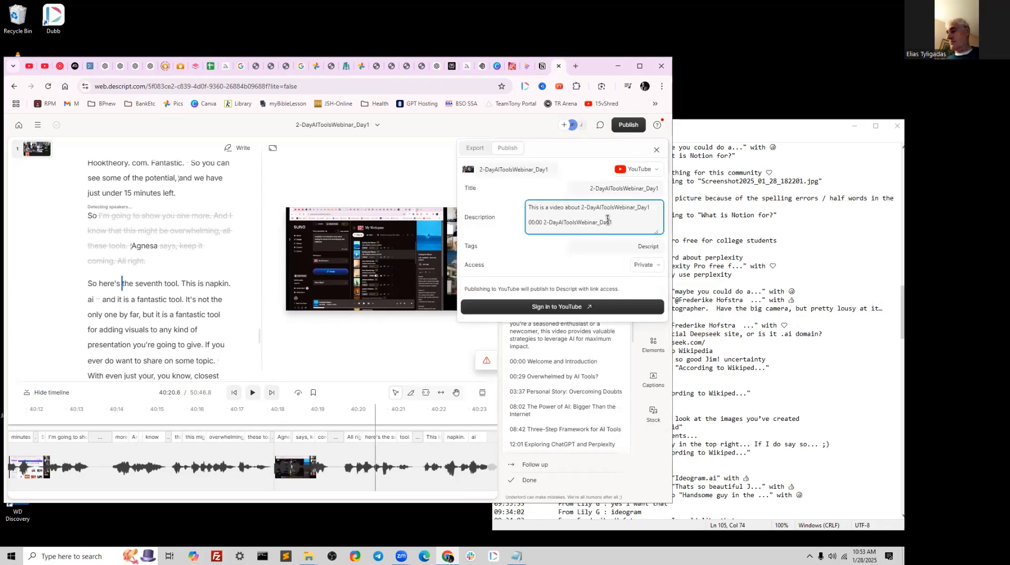
{"action": "key", "text": "ctrl+a"}
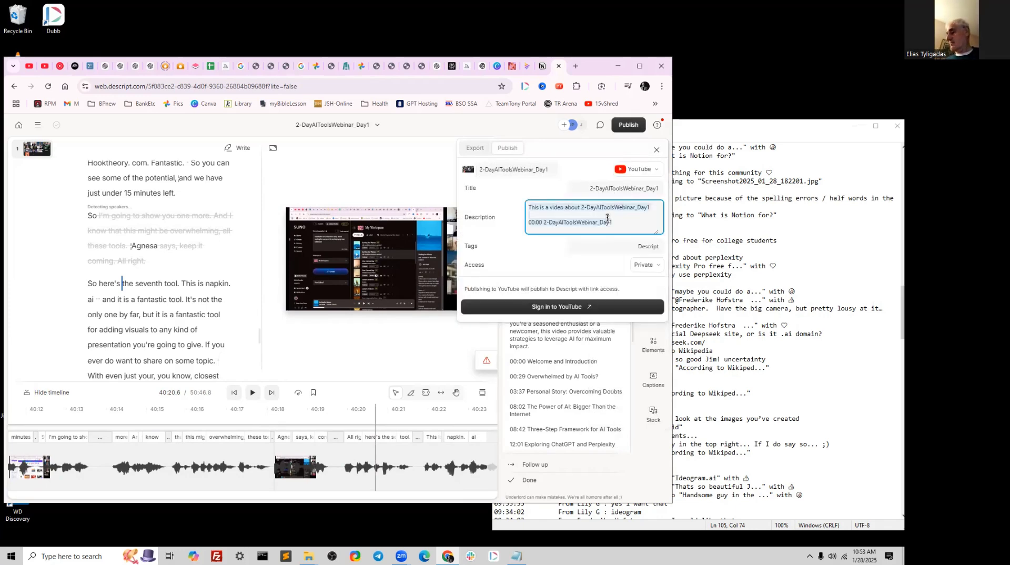
{"action": "key", "text": "ctrl+v"}
{"action": "left_click_drag", "start_coordinate": [656, 231], "coordinate": [656, 452]}
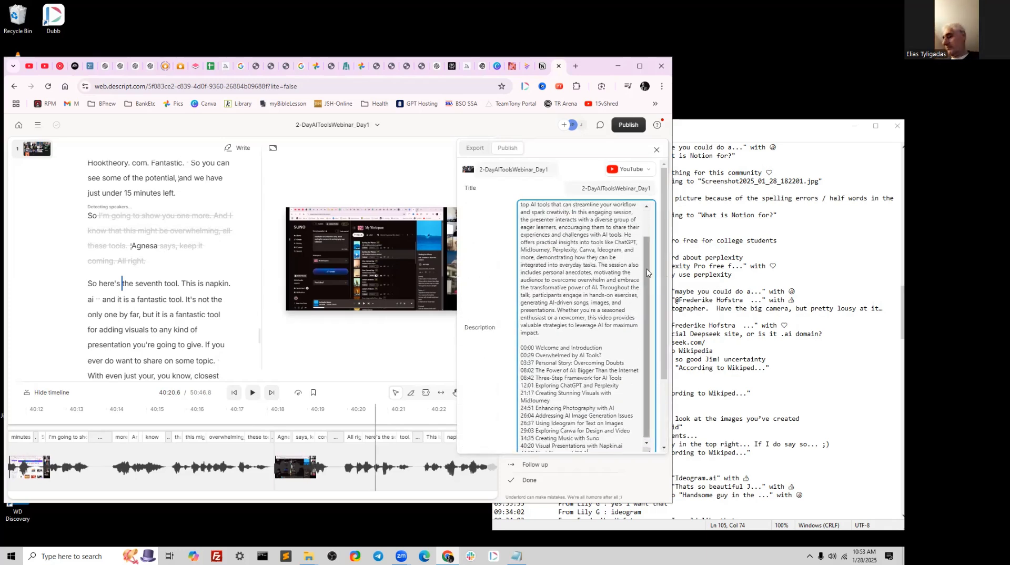
Step: Move "Mastering AI Tools: Simplifying Your Workflow & Boosting Creativity" from the start of the description into the title, replacing the default title
{"action": "scroll", "coordinate": [647, 285], "scroll_direction": "up", "scroll_amount": 2}
{"action": "left_click_drag", "start_coordinate": [571, 215], "coordinate": [489, 197]}
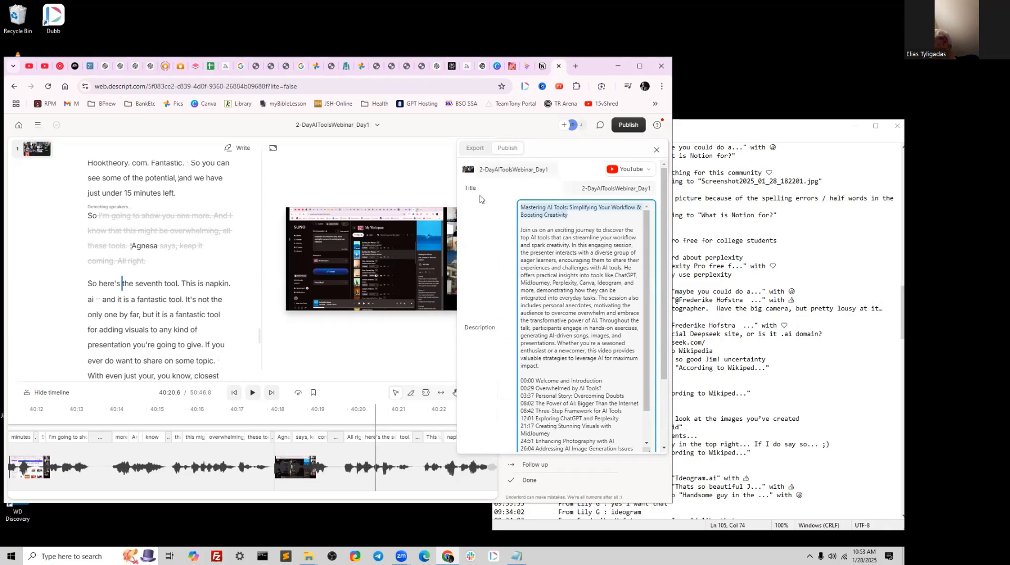
{"action": "key", "text": "BackSpace"}
{"action": "key", "text": "Delete"}
{"action": "key", "text": "Delete"}
{"action": "left_click", "coordinate": [599, 186]}
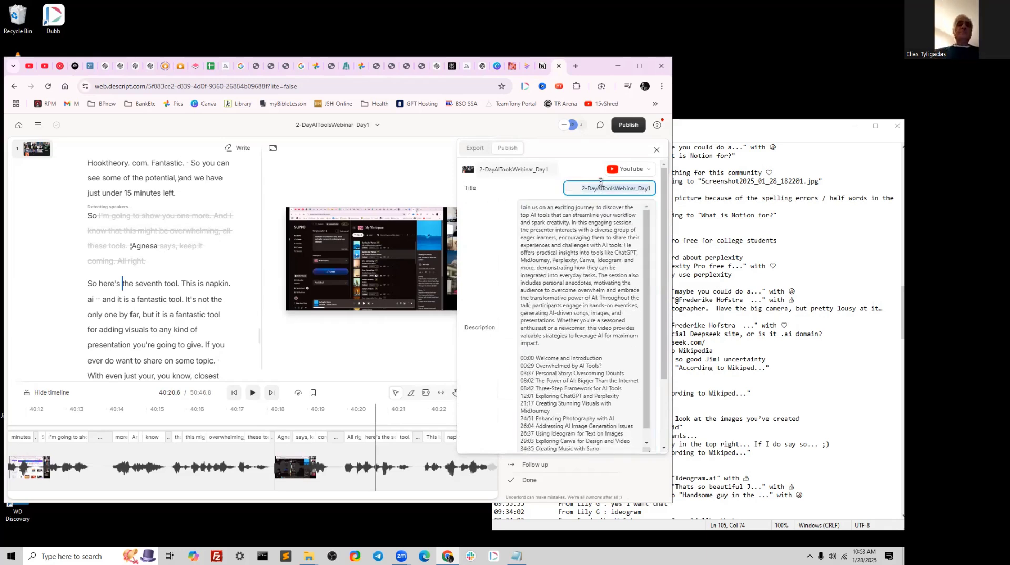
{"action": "key", "text": "ctrl+v"}
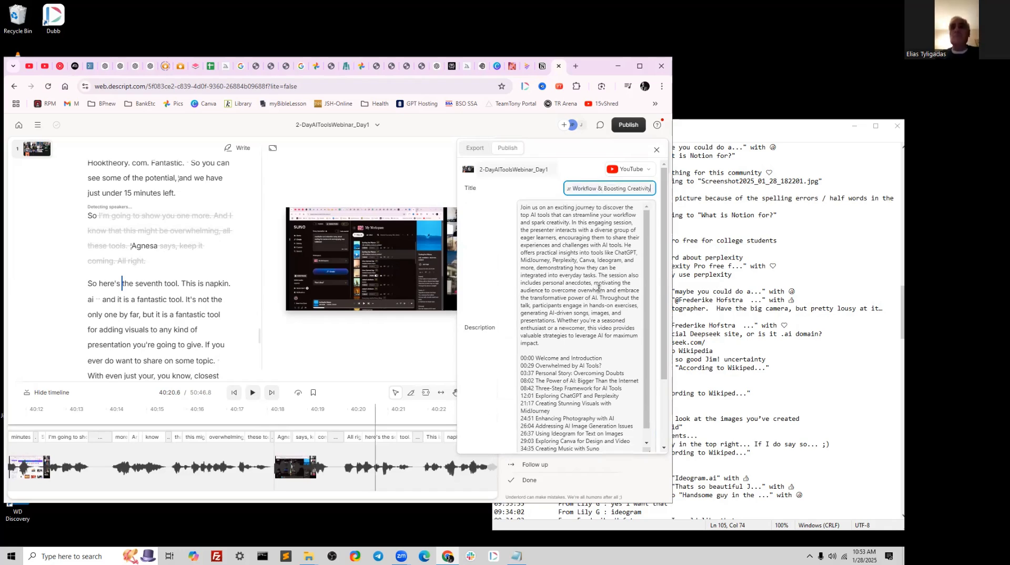
Step: Add AI Tools, Midjourney, ChatGPT, Ideogram, Suno, Napkin.ai and Perplexity after the existing Descript tag, and set the video's access to Public
{"action": "scroll", "coordinate": [585, 298], "scroll_direction": "down", "scroll_amount": 1}
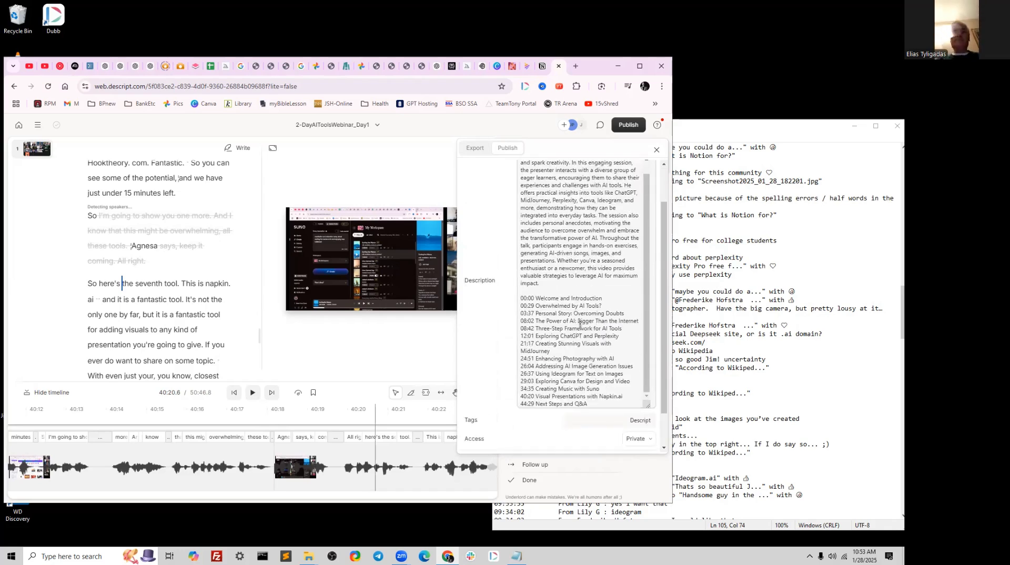
{"action": "scroll", "coordinate": [580, 324], "scroll_direction": "down", "scroll_amount": 1}
{"action": "left_click", "coordinate": [625, 375]}
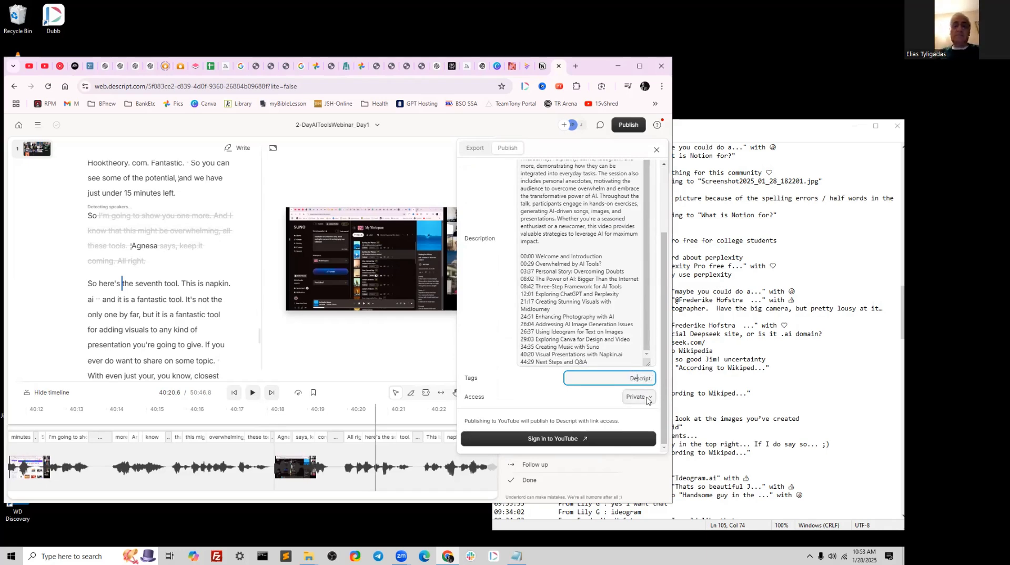
{"action": "type", "text": "AI"}
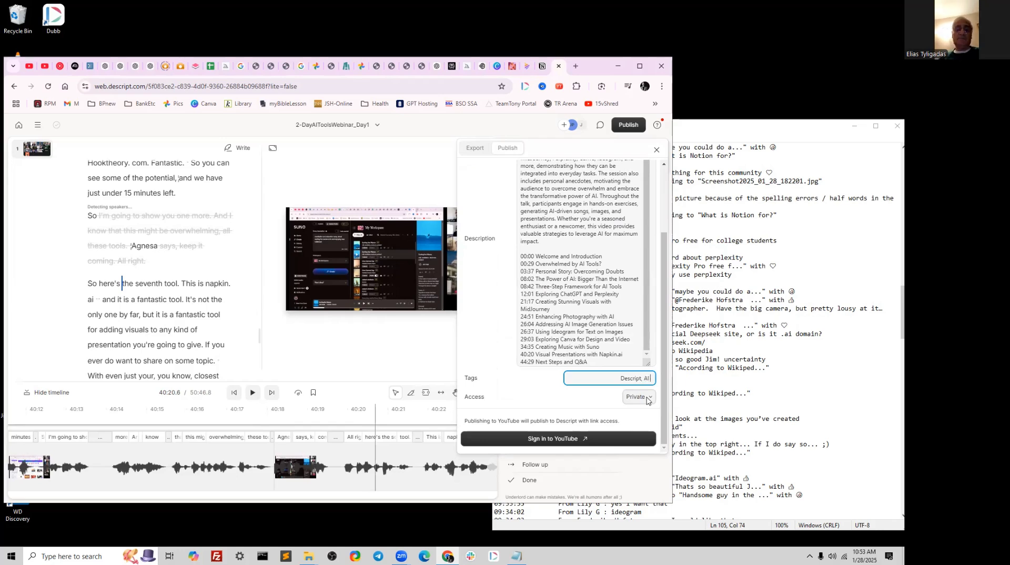
{"action": "type", "text": " Tools, Midjo"}
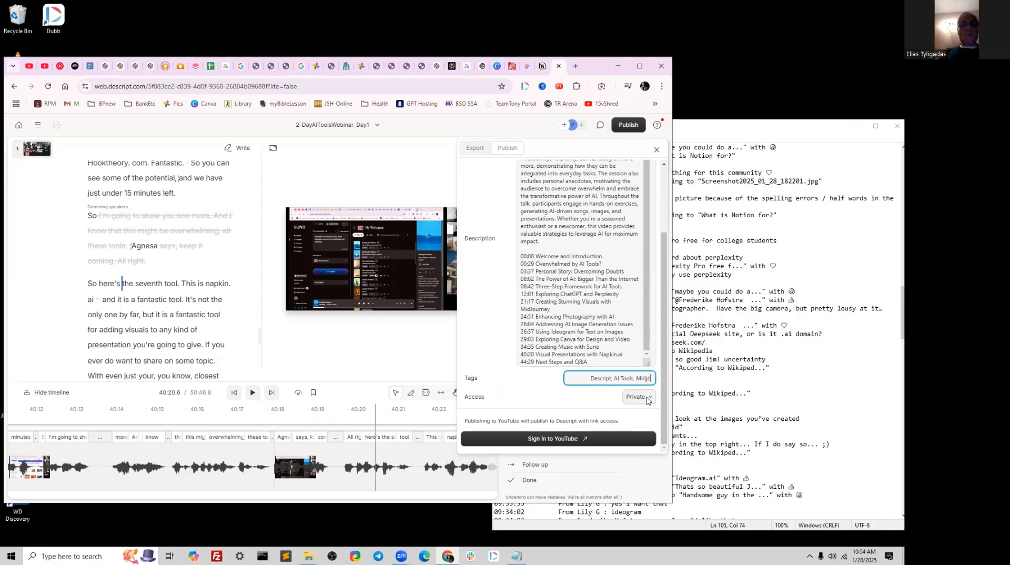
{"action": "type", "text": "urney, ChatGPT, "}
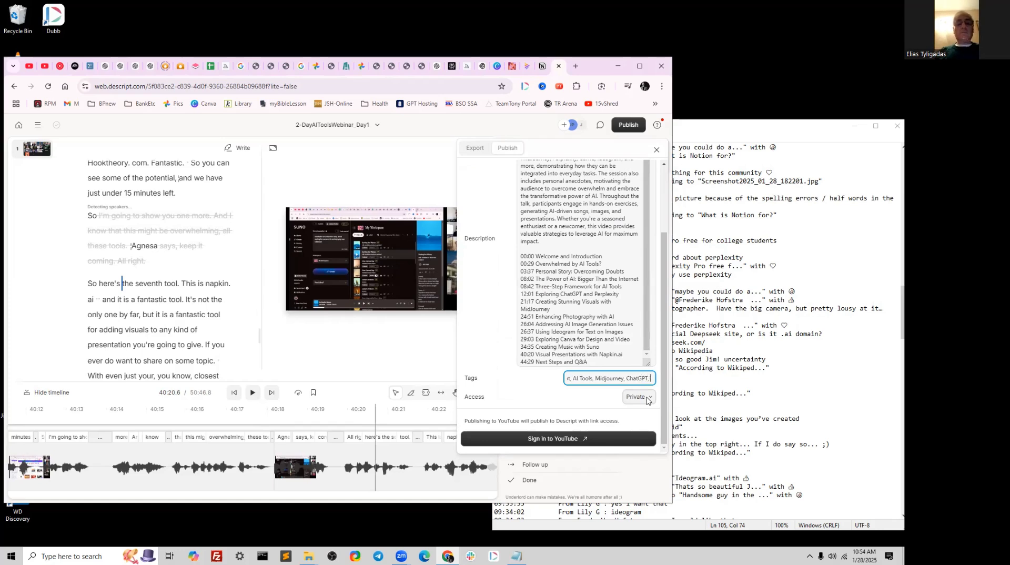
{"action": "type", "text": "Ideogram, S"}
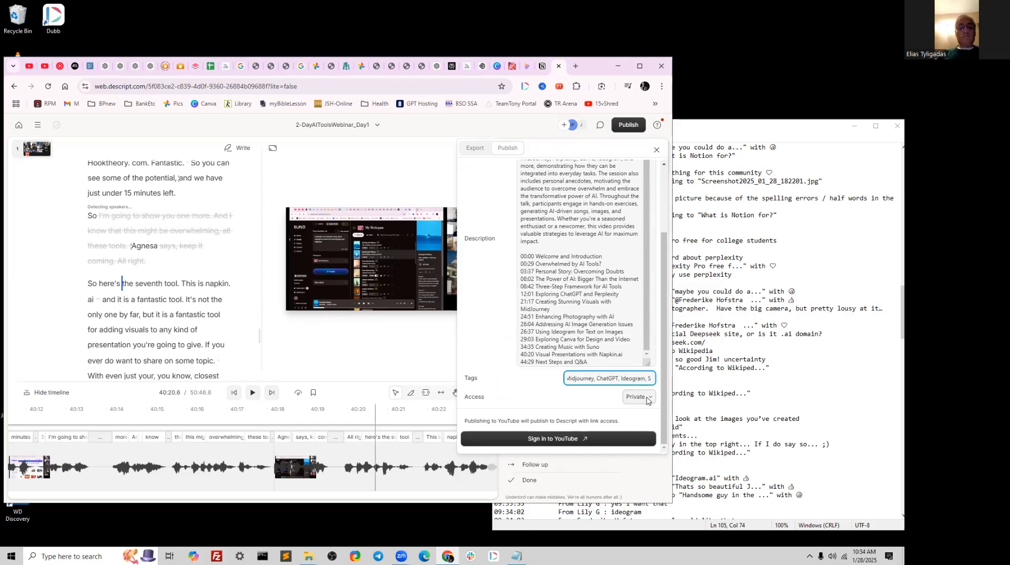
{"action": "type", "text": "uno, N"}
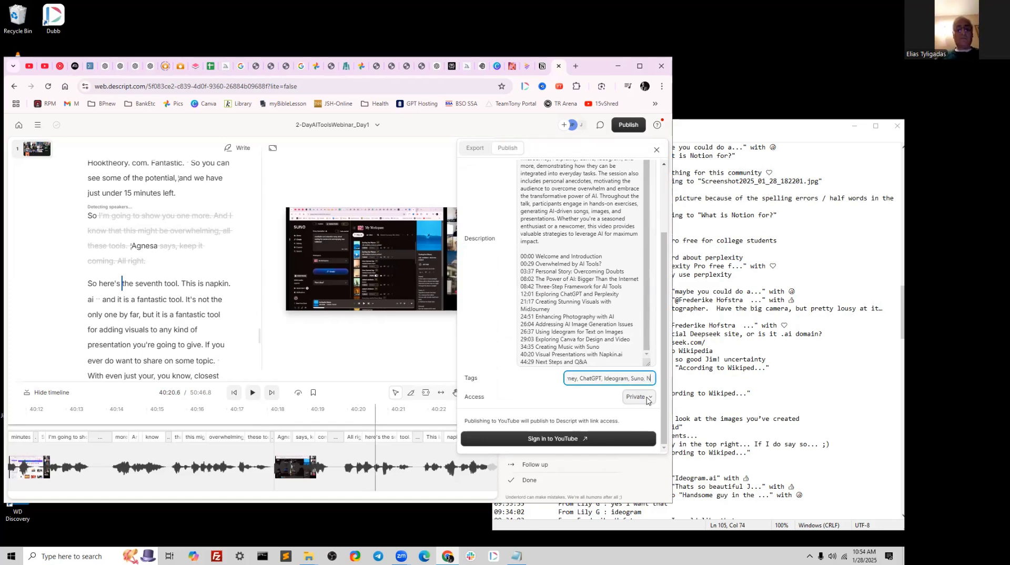
{"action": "type", "text": "apkin"}
{"action": "type", "text": ".ai"}
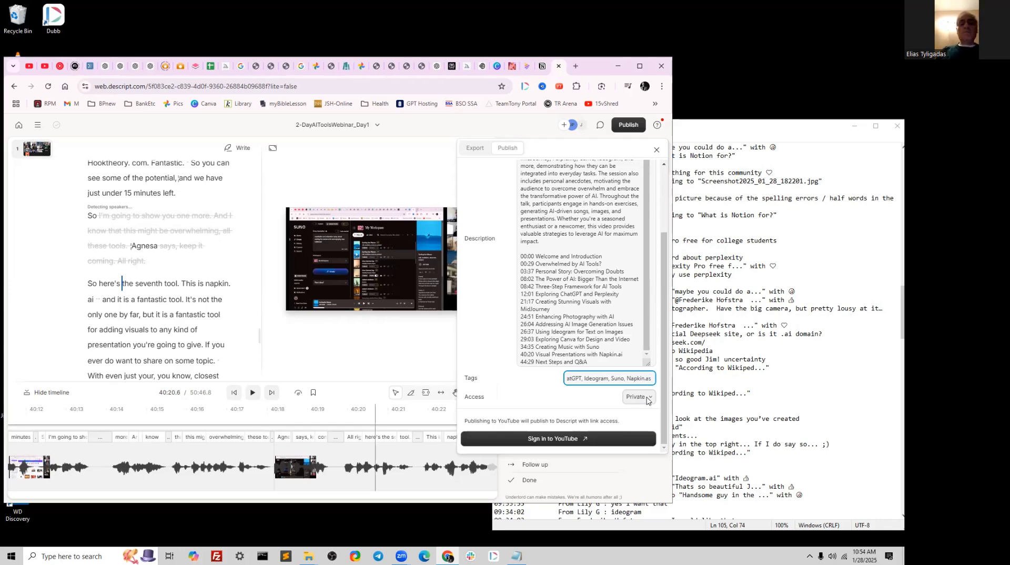
{"action": "key", "text": "BackSpace"}
{"action": "type", "text": "i"}
{"action": "type", "text": ", Per"}
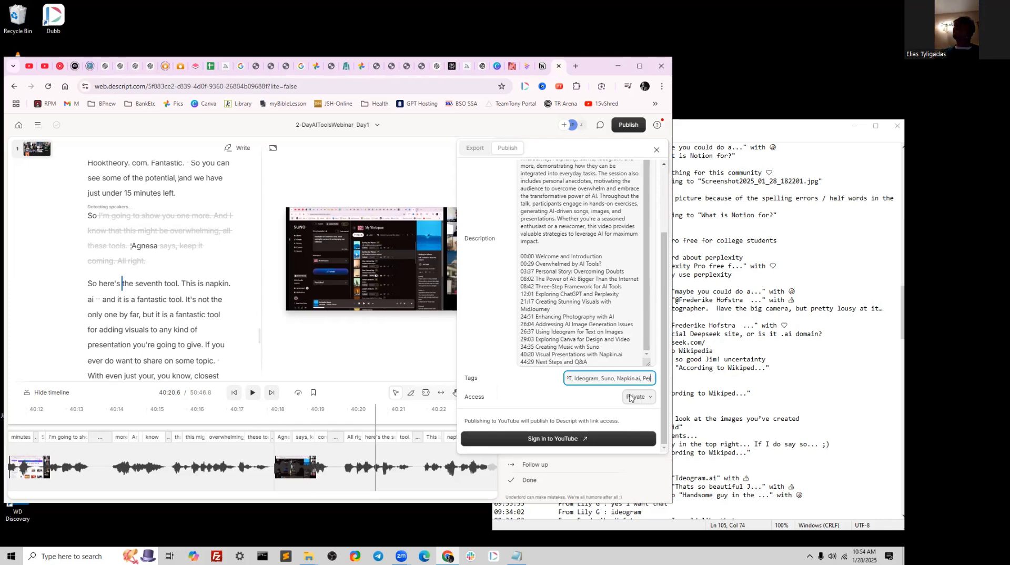
{"action": "type", "text": "plexity, ..."}
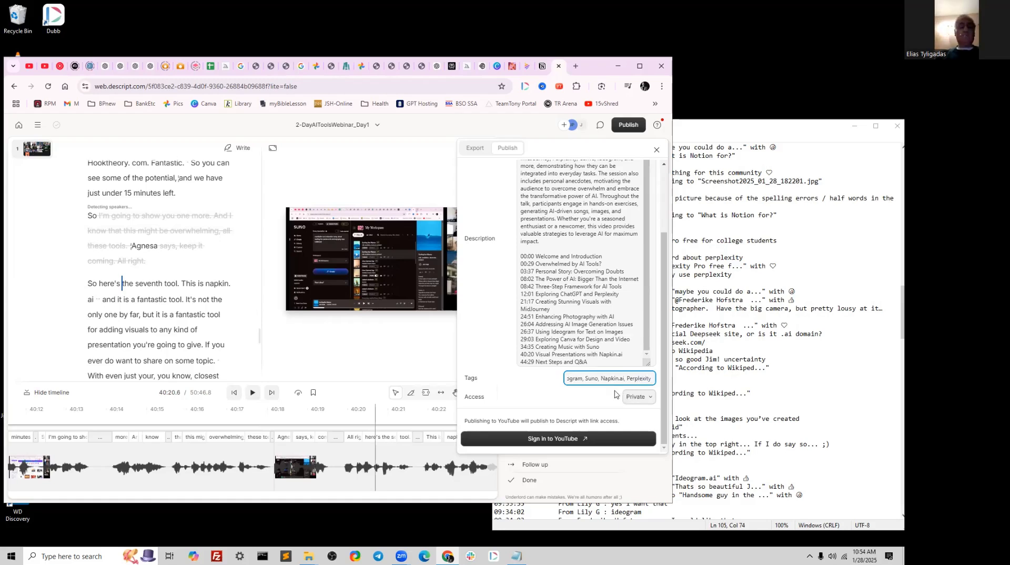
{"action": "left_click", "coordinate": [638, 396]}
{"action": "left_click", "coordinate": [638, 421]}
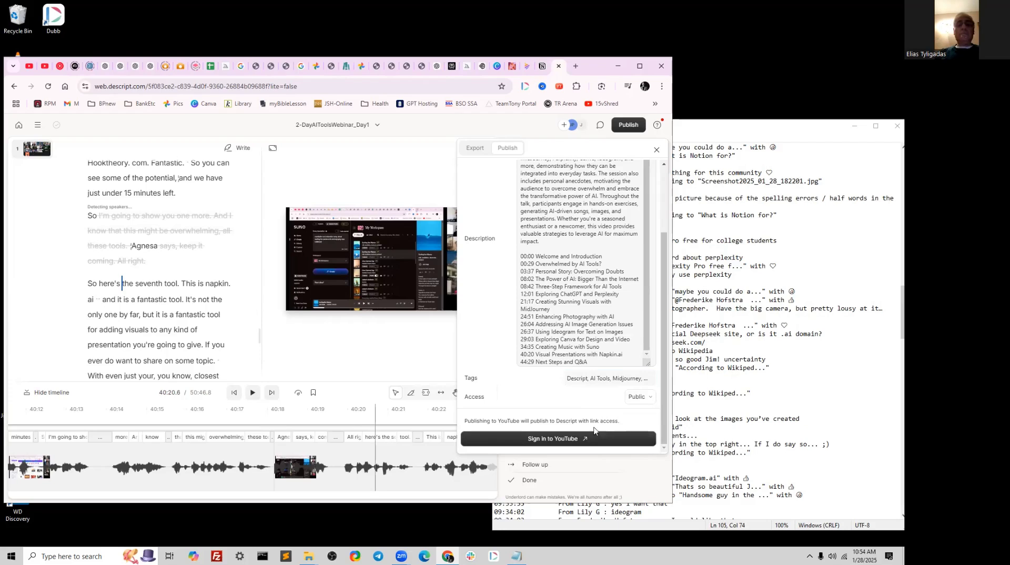
Step: Sign in to YouTube with a saved Google account and publish the webinar video
{"action": "left_click", "coordinate": [561, 439]}
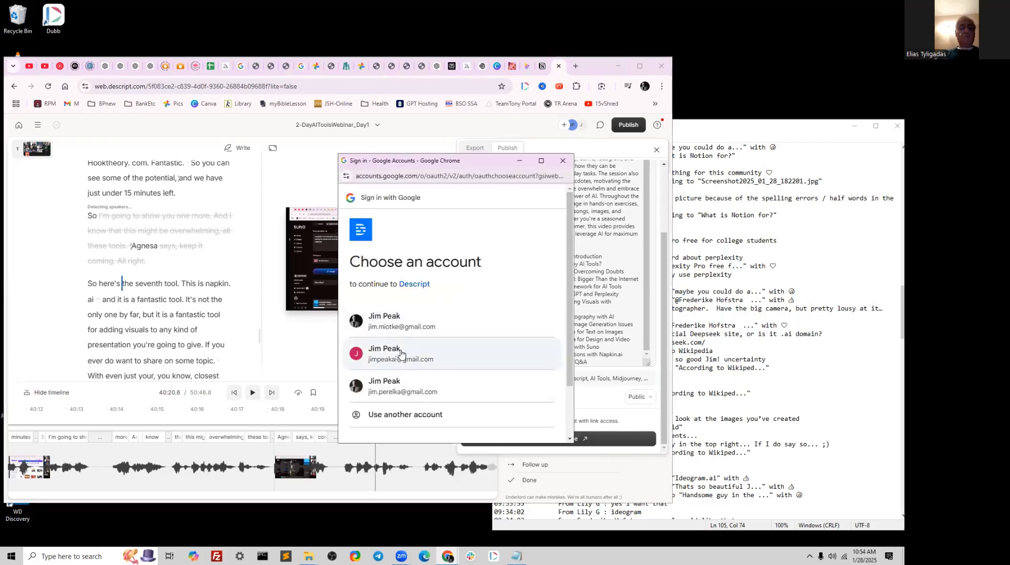
{"action": "left_click", "coordinate": [403, 354]}
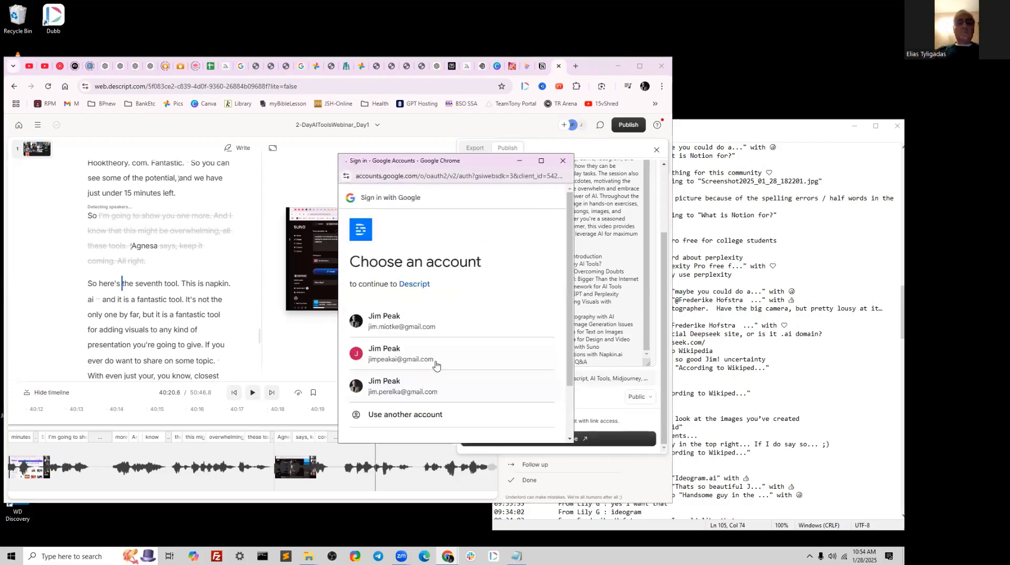
{"action": "left_click", "coordinate": [428, 388]}
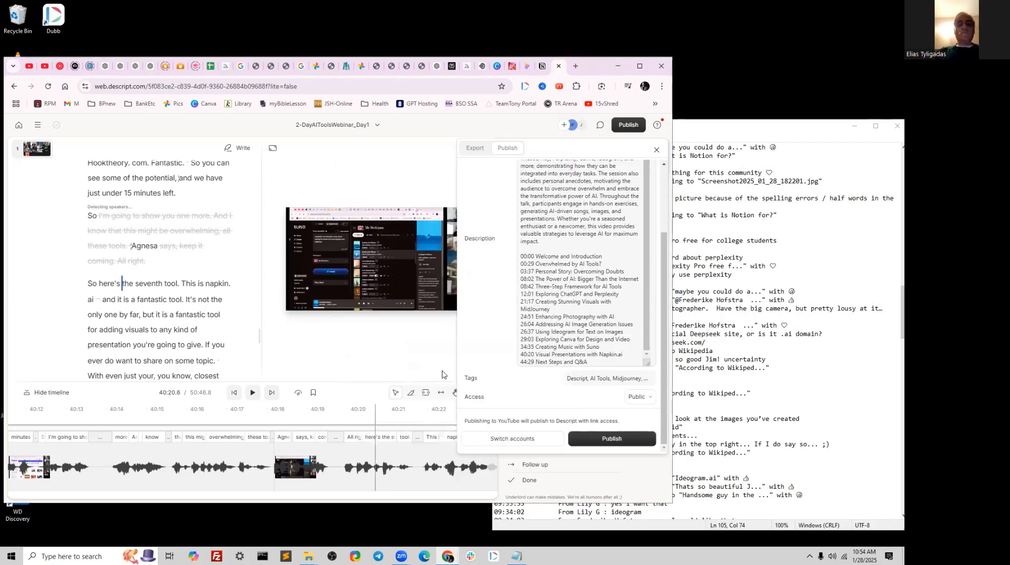
{"action": "left_click", "coordinate": [601, 439]}
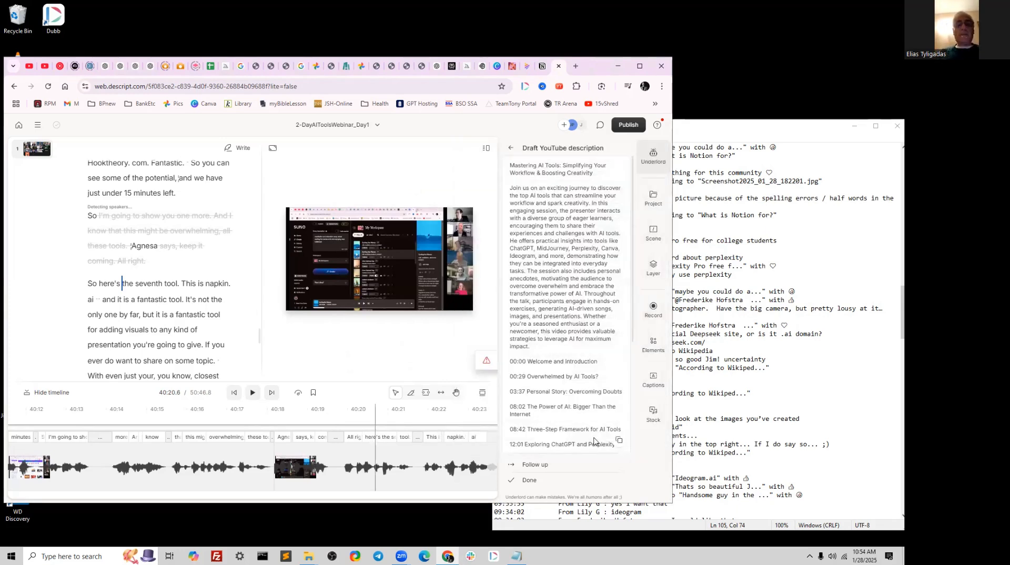